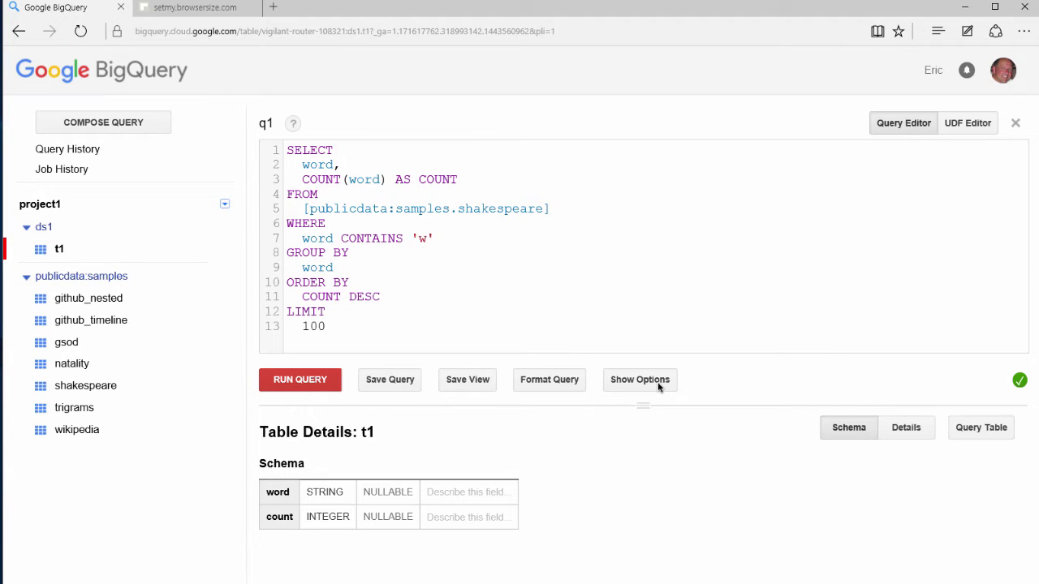
double_click(31, 206)
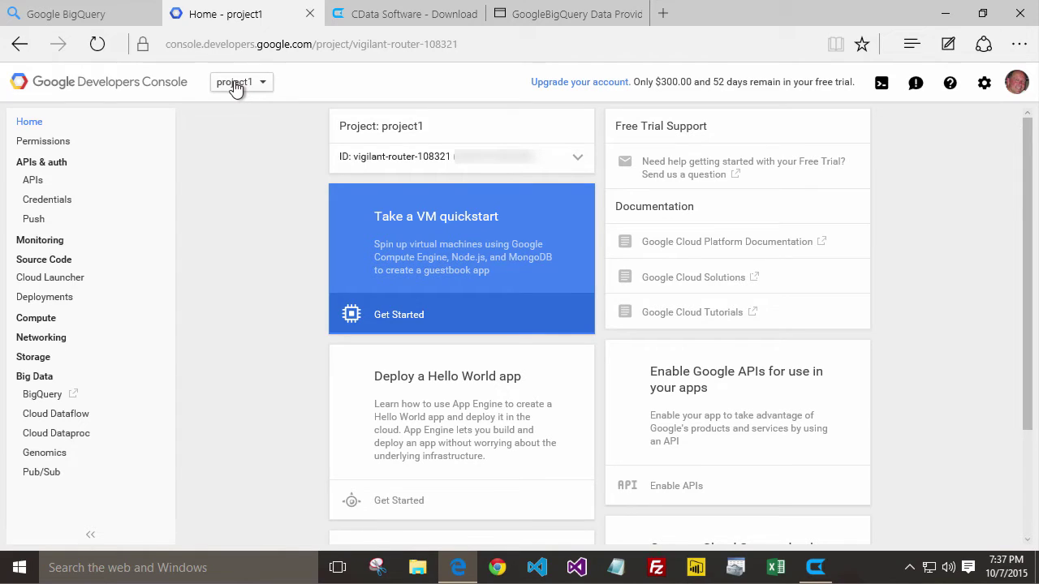
Create an OAuth 2.0 client ID for project1 with application type Other and the name client1
left_click(54, 203)
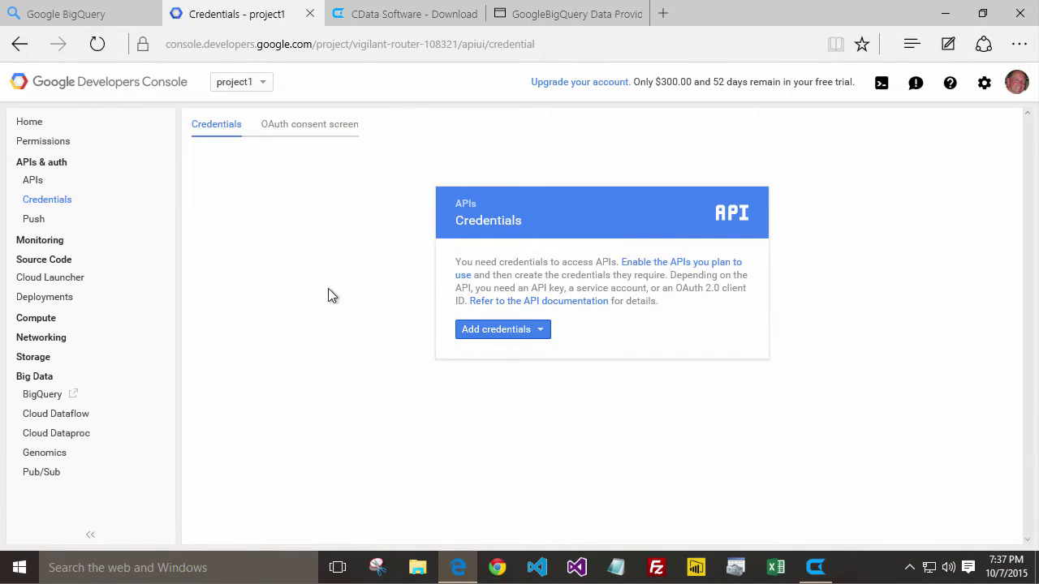
left_click(499, 330)
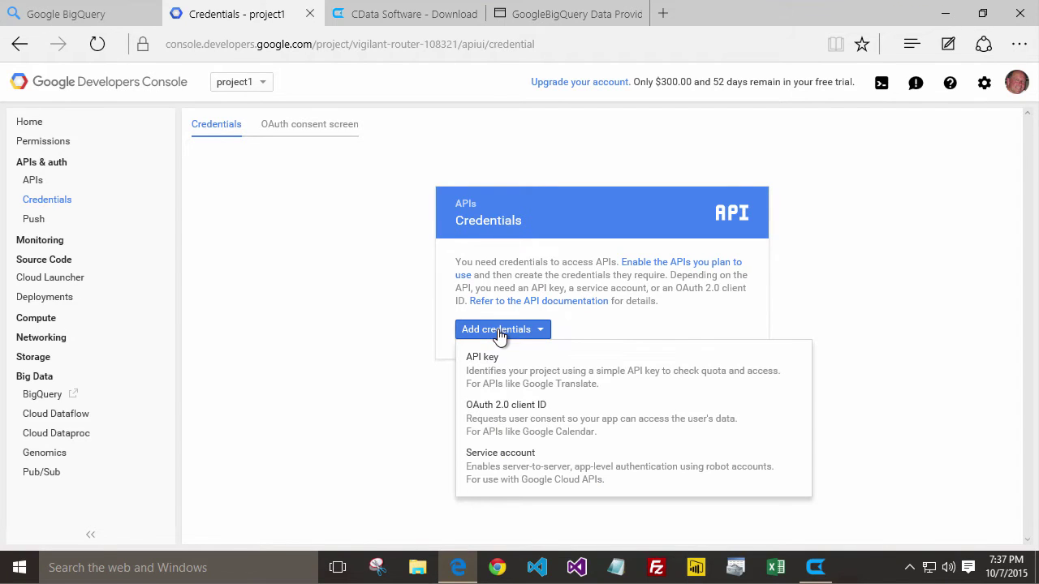
left_click(505, 410)
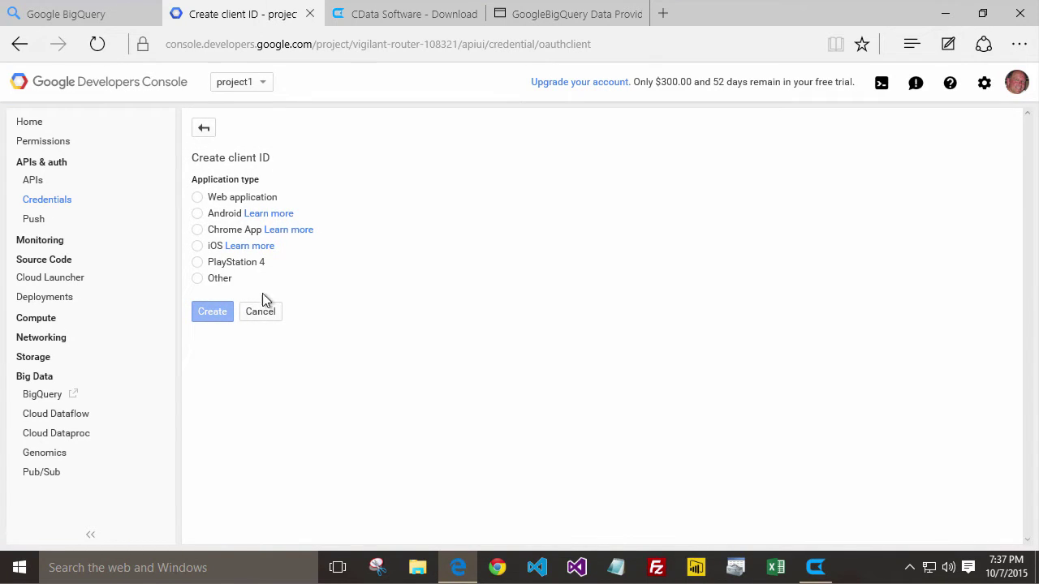
left_click(197, 279)
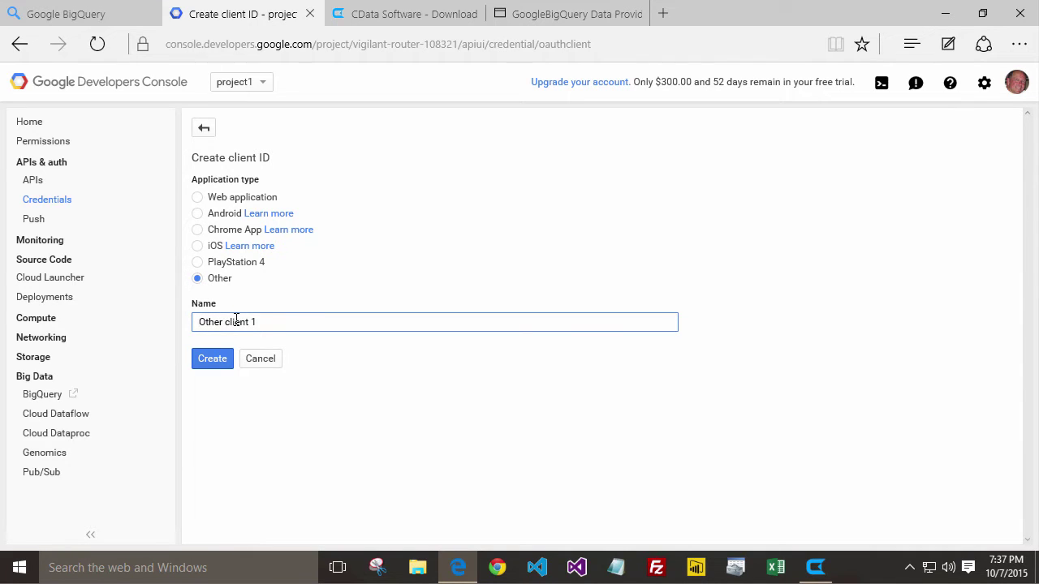
left_click_drag(260, 321, 207, 322)
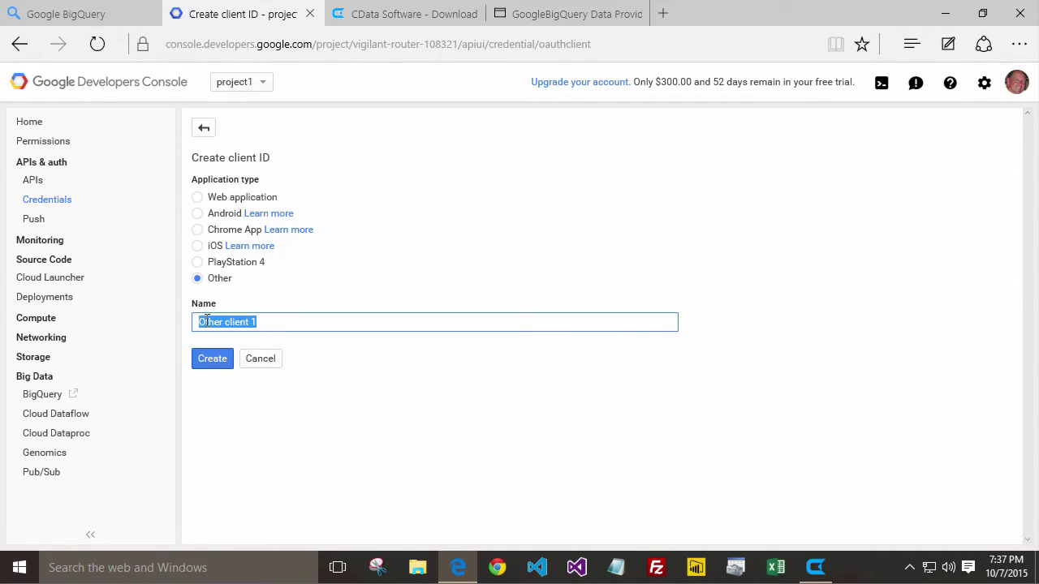
type("c")
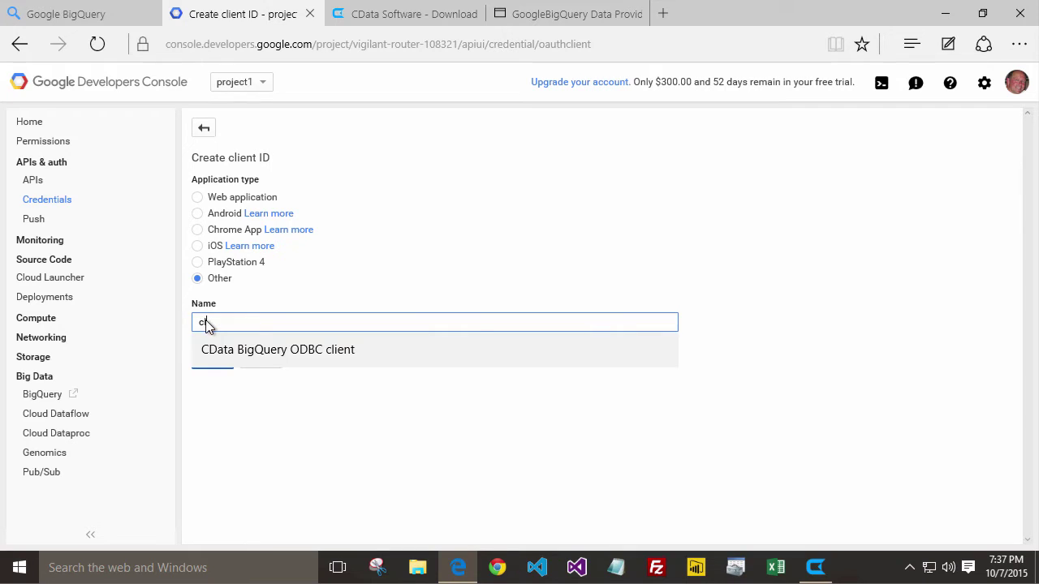
type("lient1")
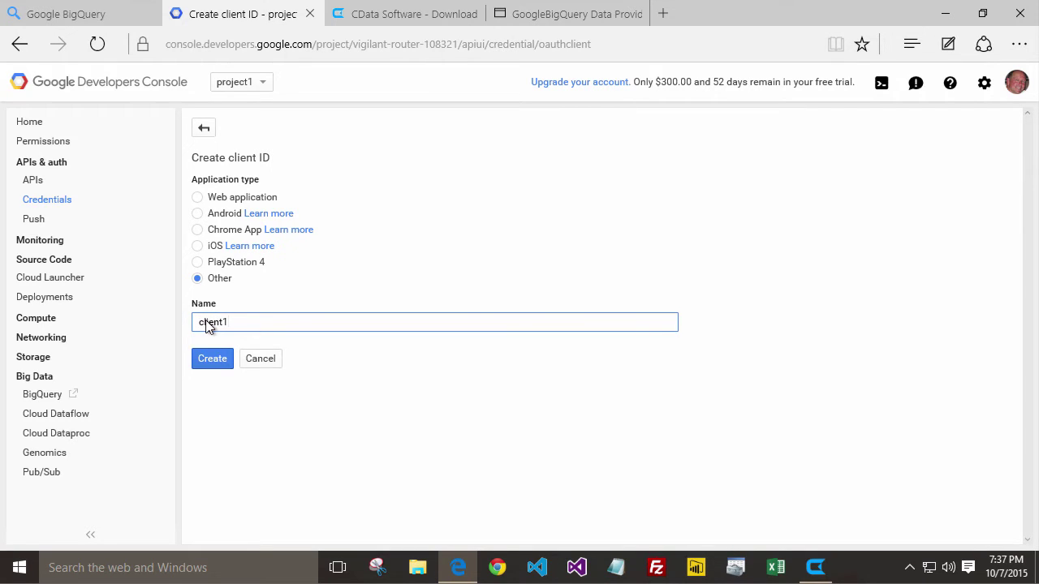
left_click(216, 364)
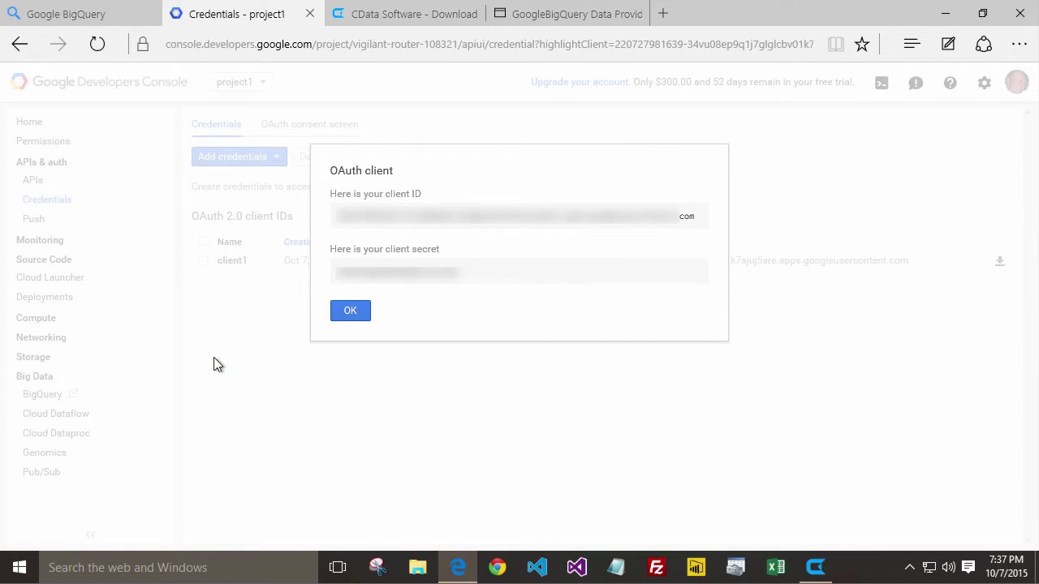
left_click(358, 316)
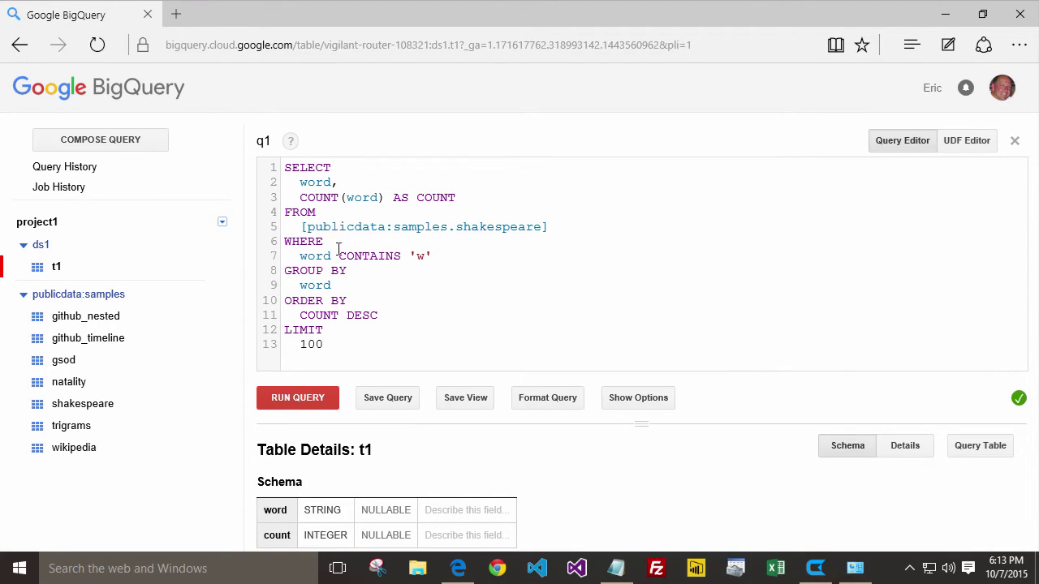
Browse to cdata.com and open the Google BigQuery driver page from the ODBC drivers grouped by category
left_click(175, 15)
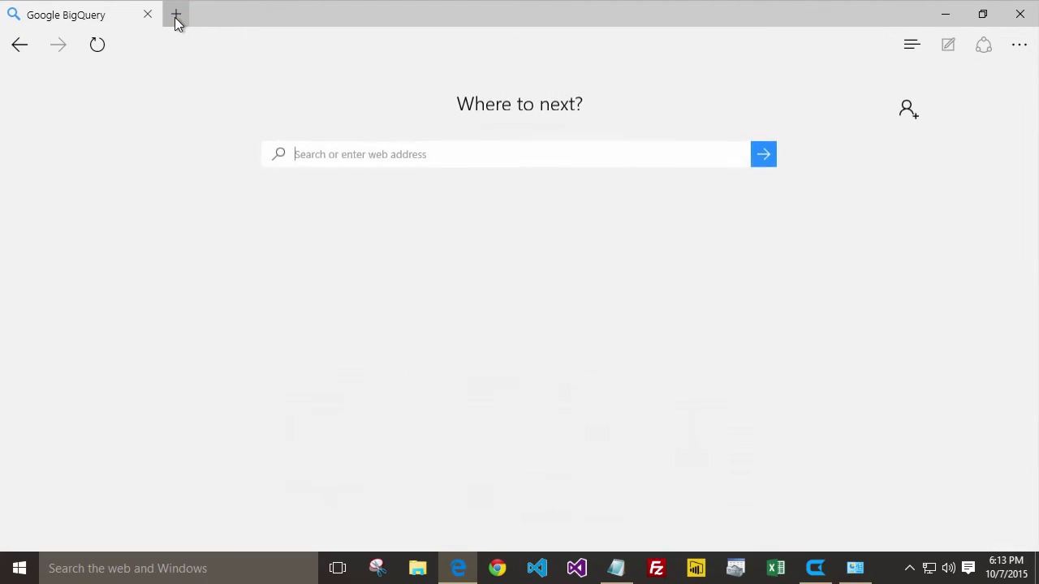
type("cdata.com")
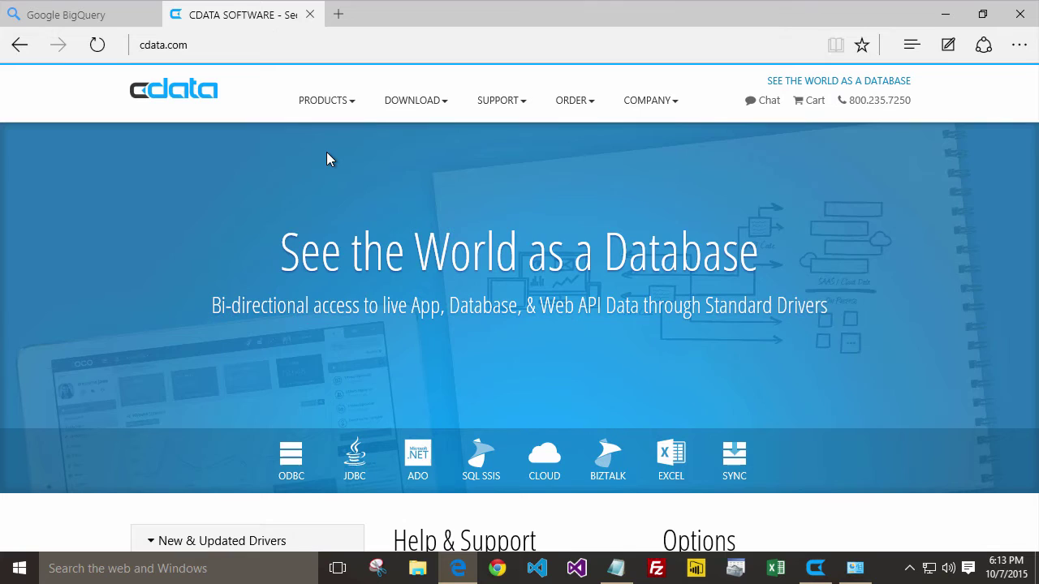
mouse_move(328, 105)
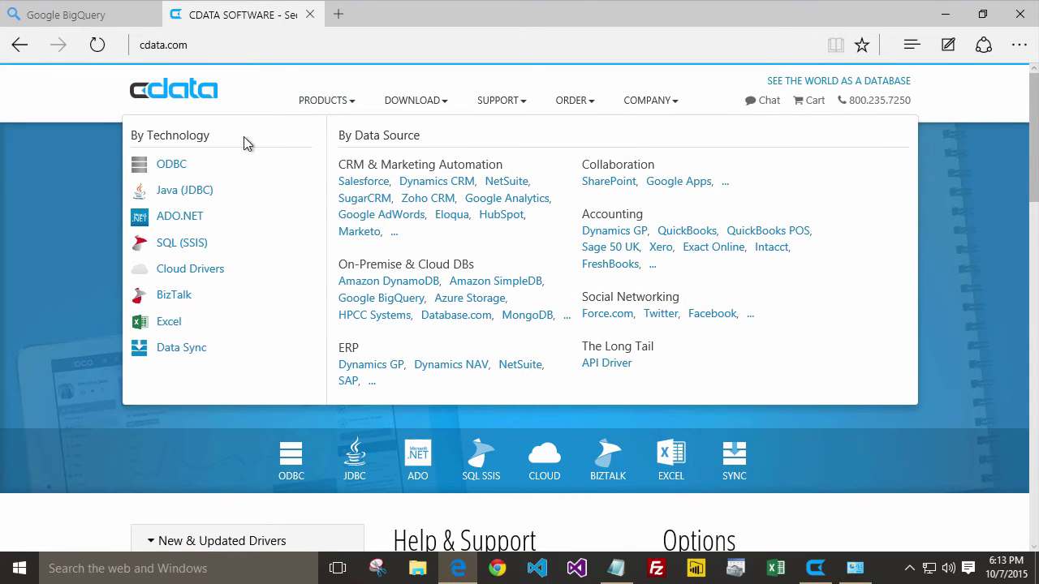
left_click(171, 165)
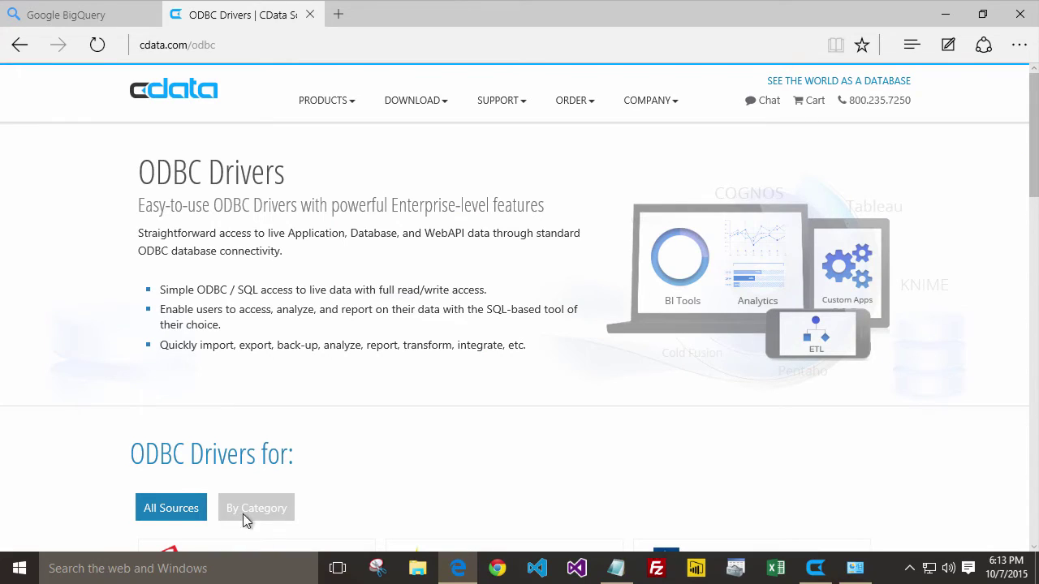
left_click(259, 507)
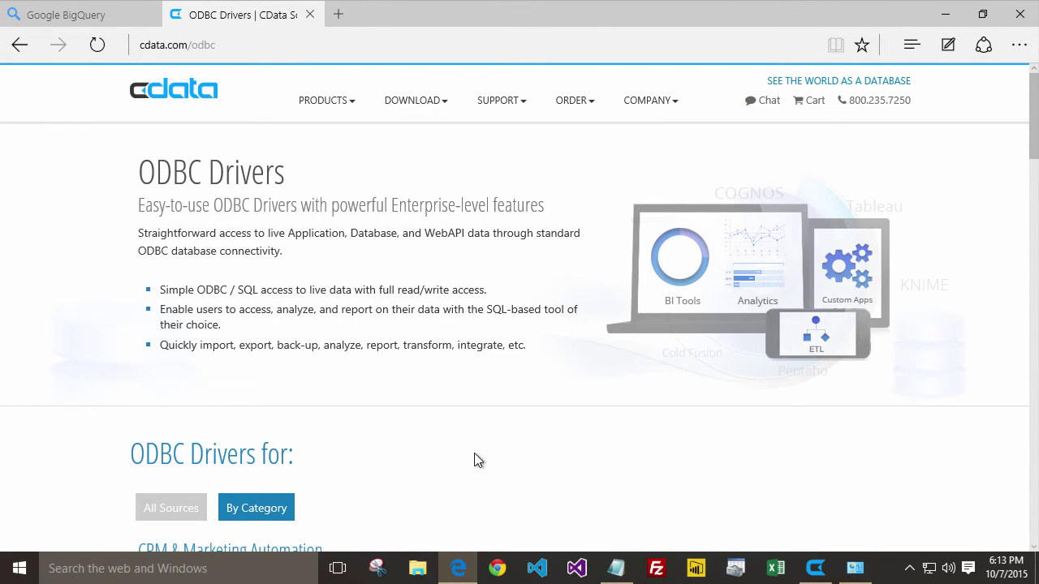
scroll(474, 453, "down", 10)
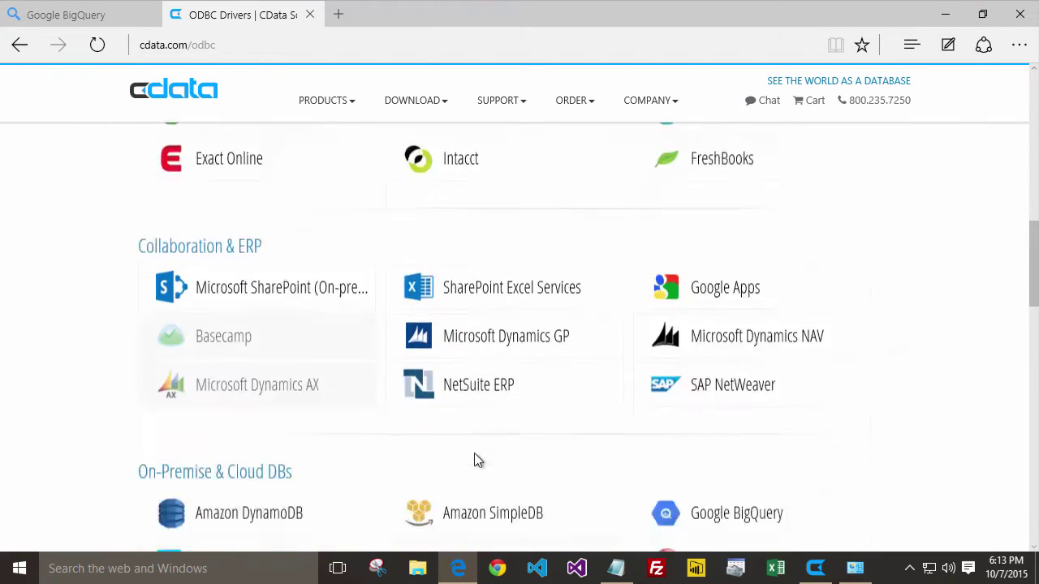
scroll(477, 460, "down", 3)
left_click(728, 276)
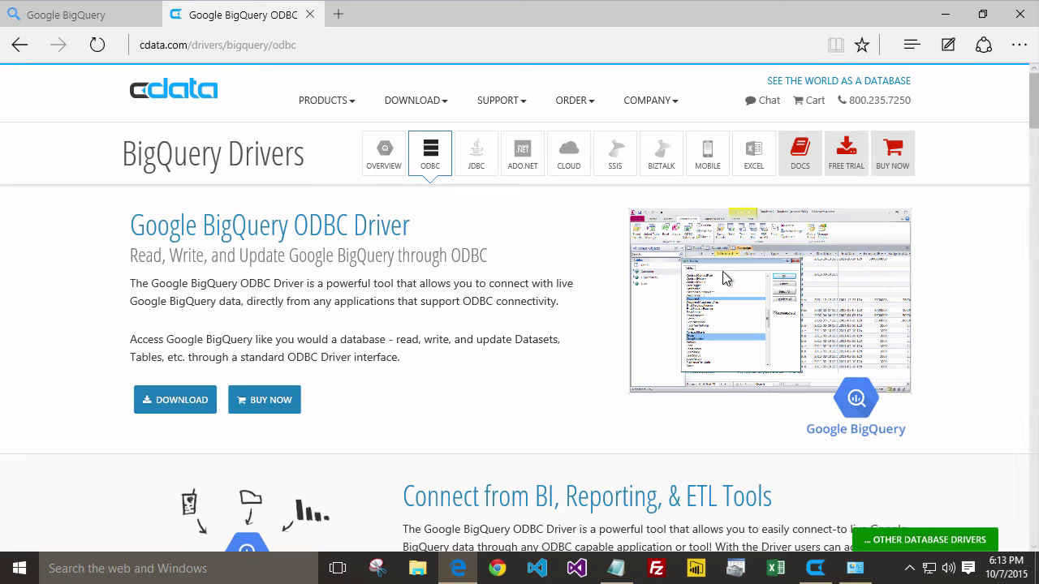
Download the free trial of the Google BigQuery ODBC Driver using the prefilled contact e-mail
left_click(850, 161)
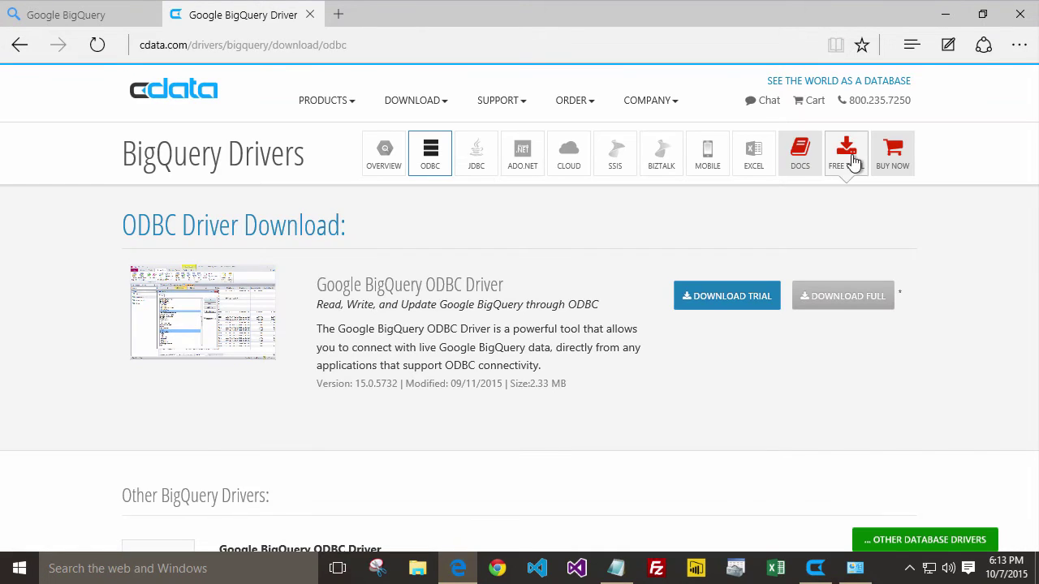
left_click(726, 299)
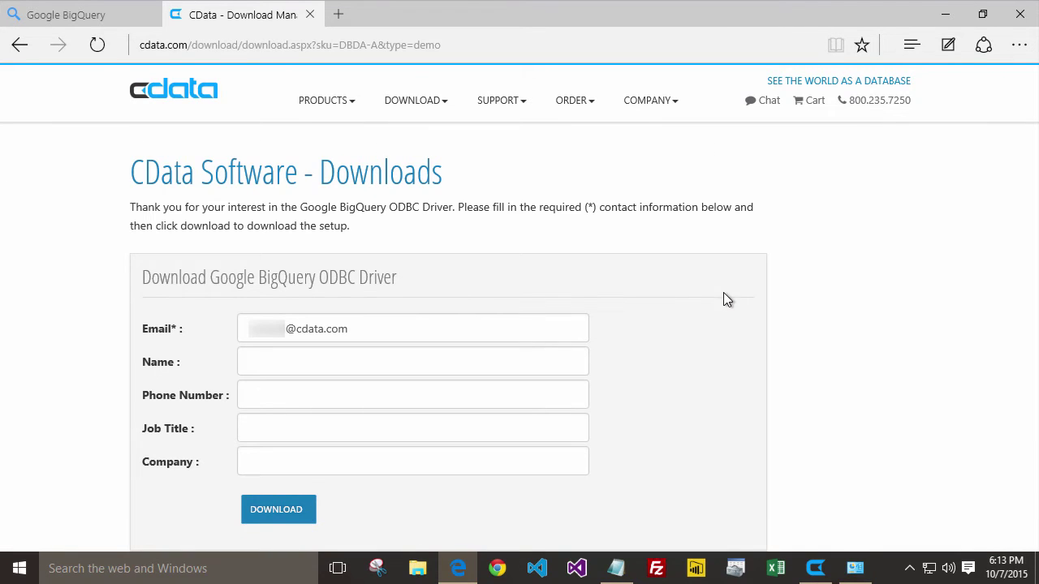
left_click(279, 508)
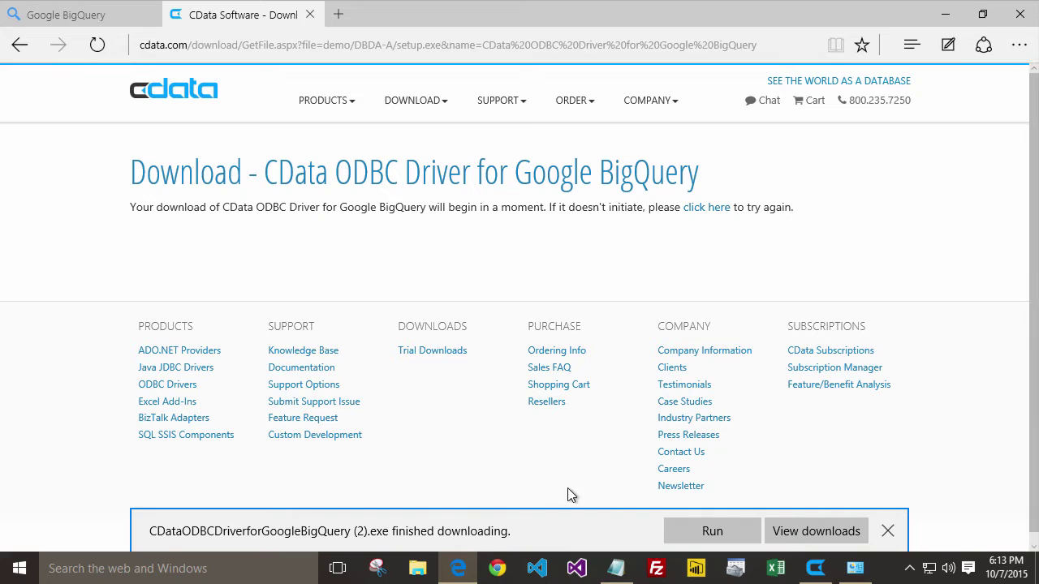
Install the downloaded CData ODBC Driver for Google BigQuery 2015 with default settings and all components, finishing with Configure ODBC Data Source enabled
left_click(712, 531)
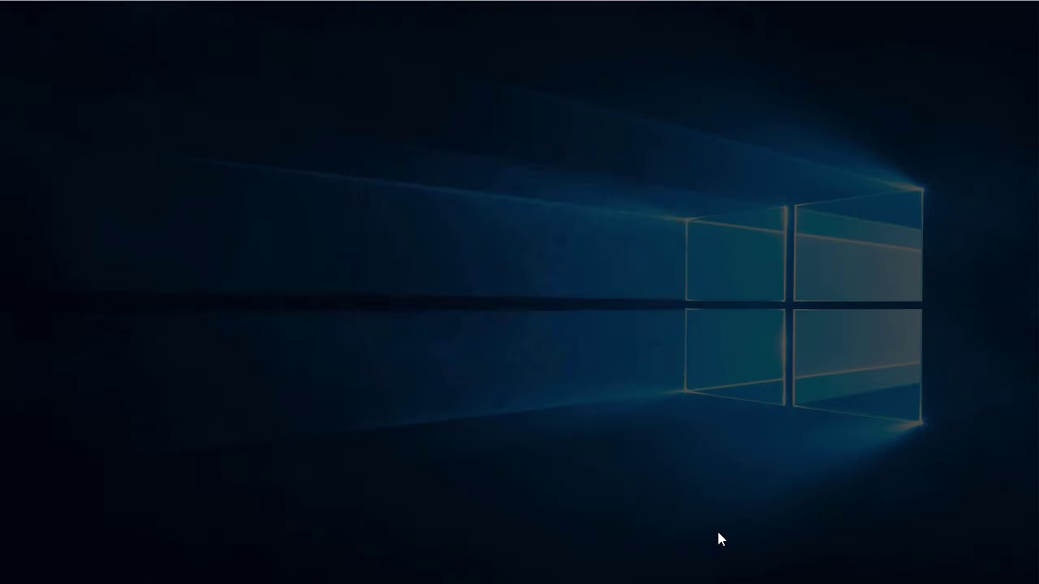
left_click(590, 323)
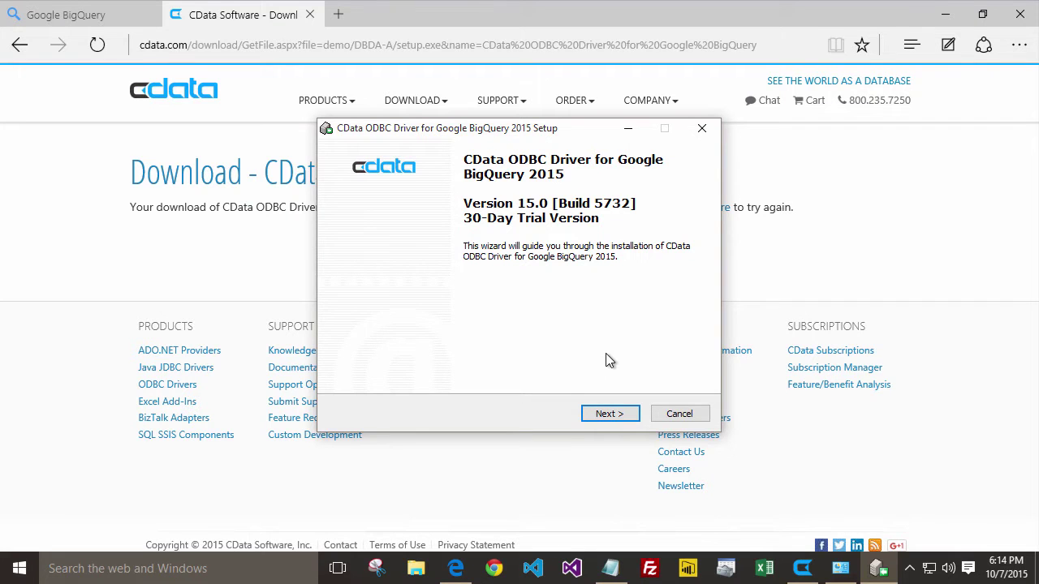
left_click(609, 415)
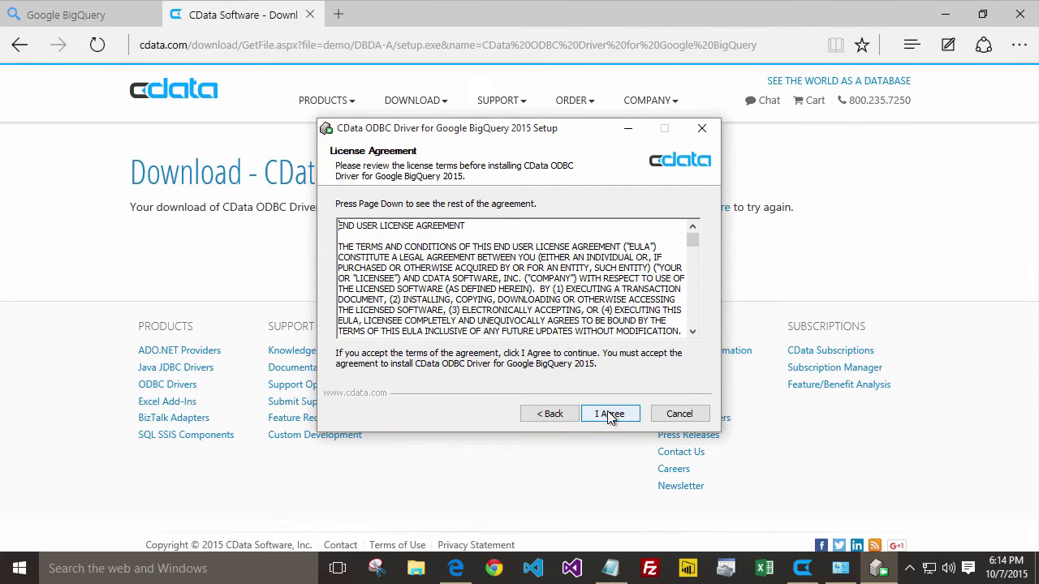
left_click(610, 415)
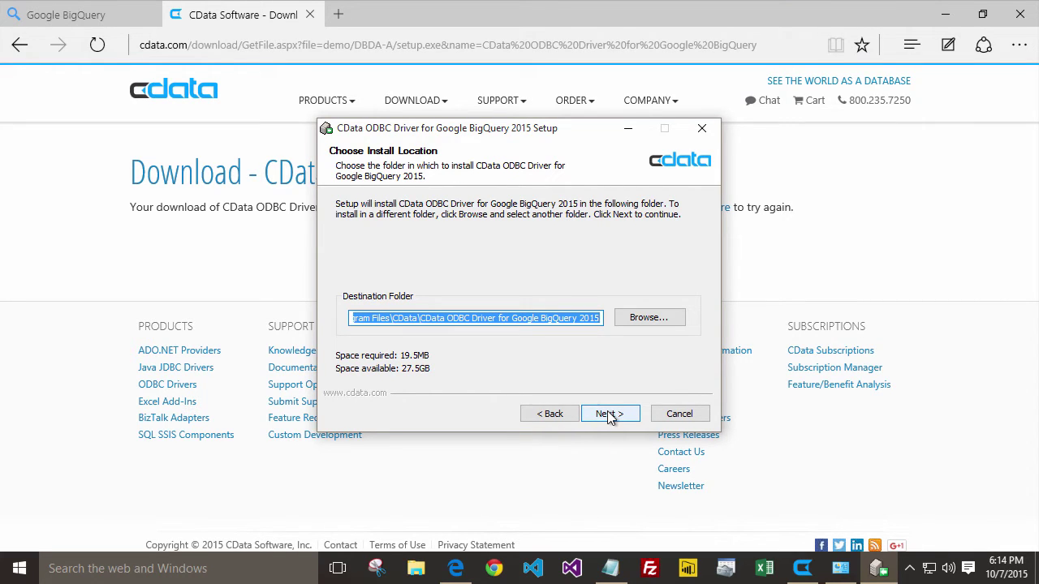
left_click(610, 414)
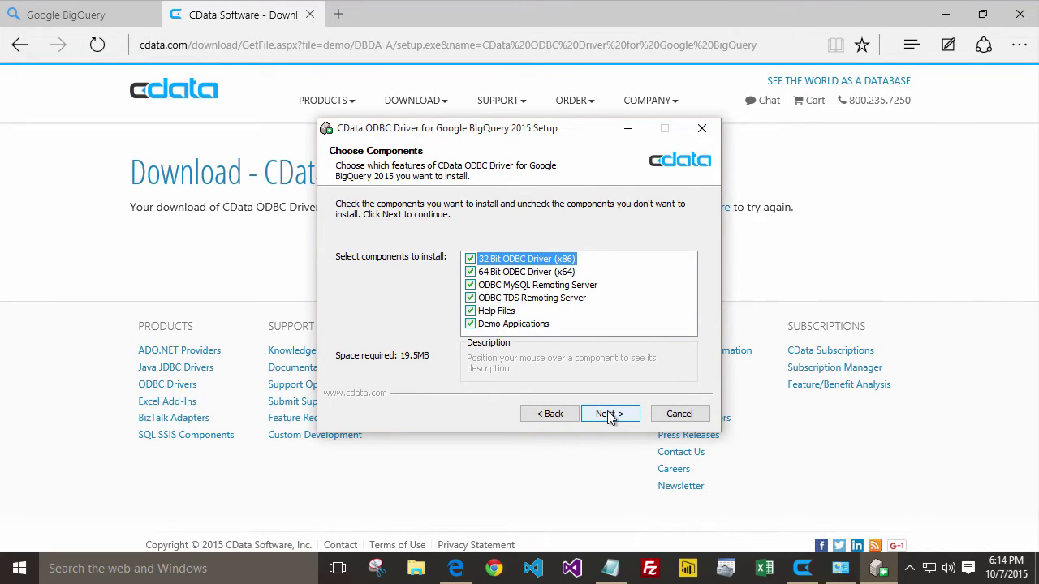
left_click(610, 415)
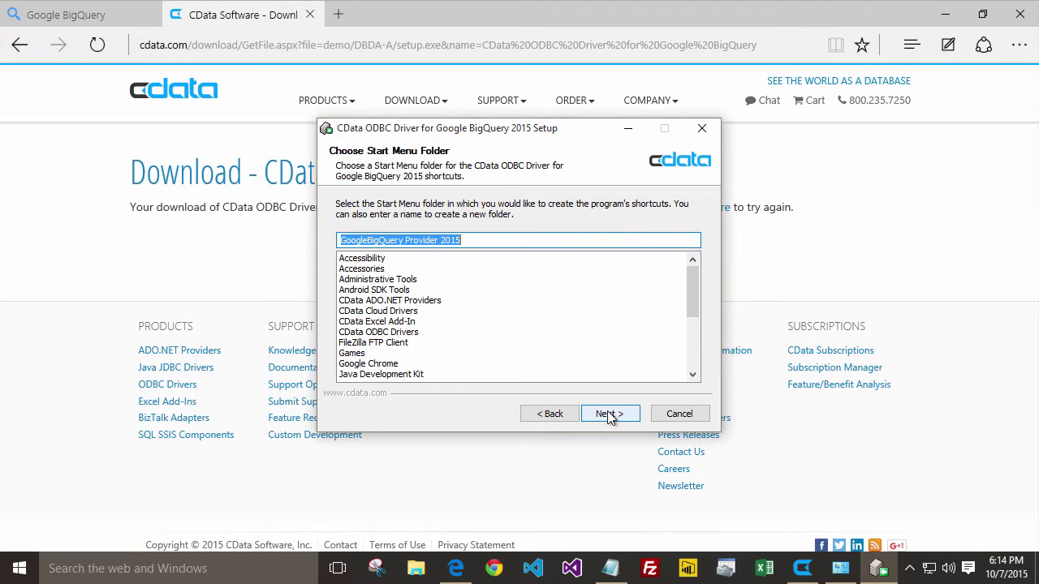
left_click(610, 415)
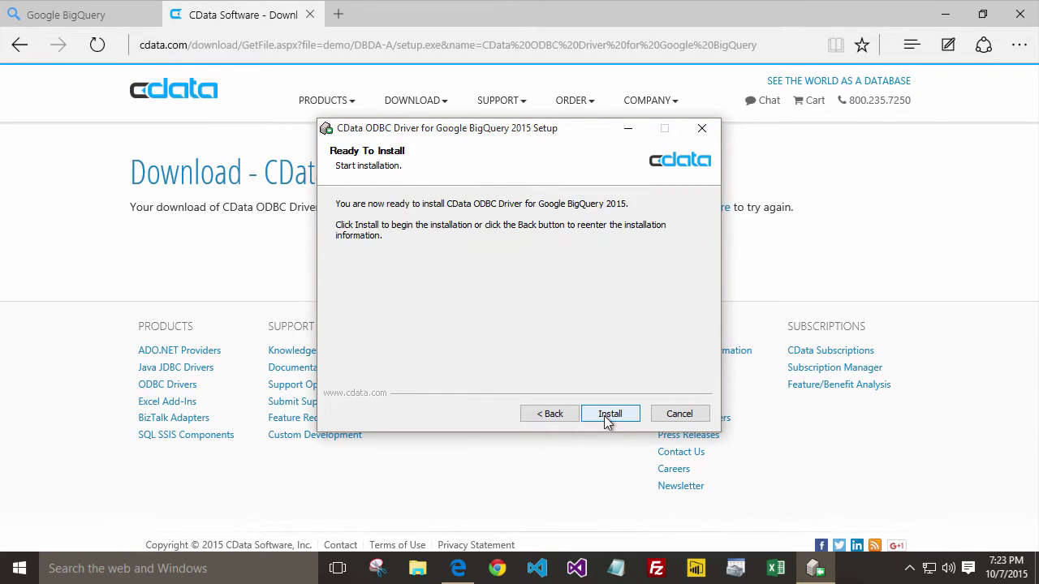
left_click(608, 417)
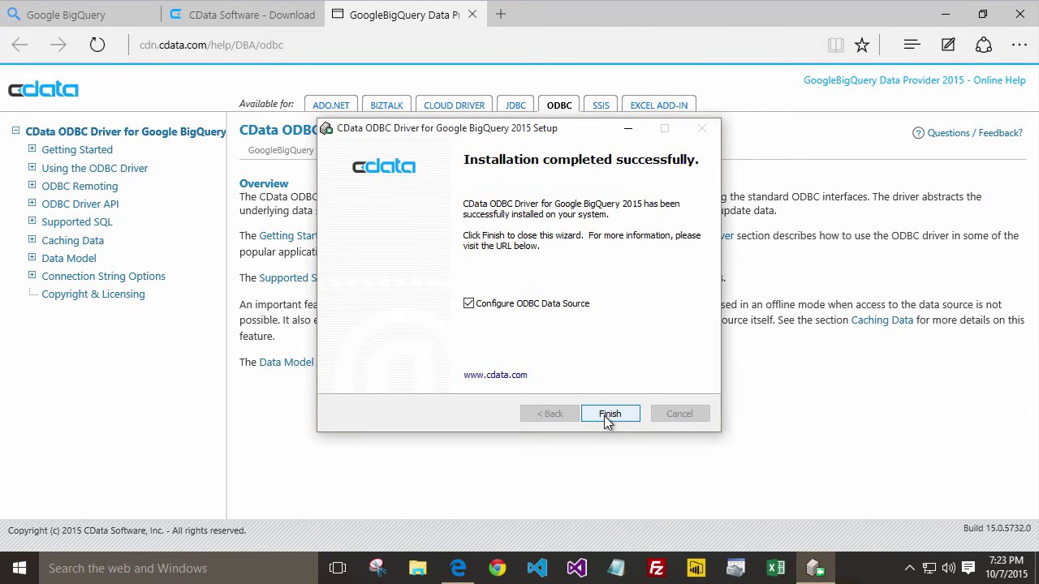
left_click(609, 414)
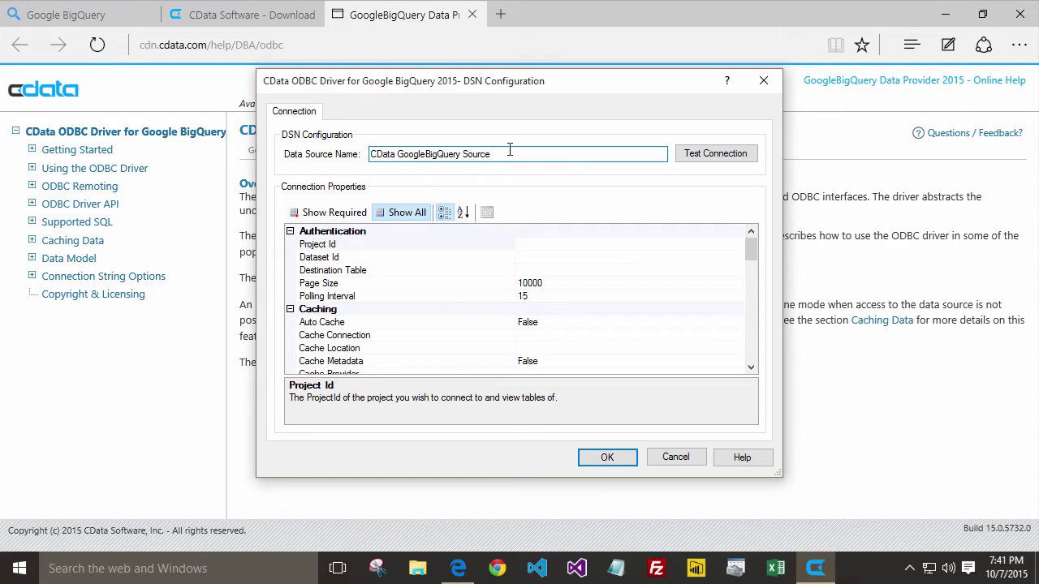
Set the data source's Project Id to vigilant-router-108321, Dataset Id to ds1 and Destination Table to t1
left_click(537, 245)
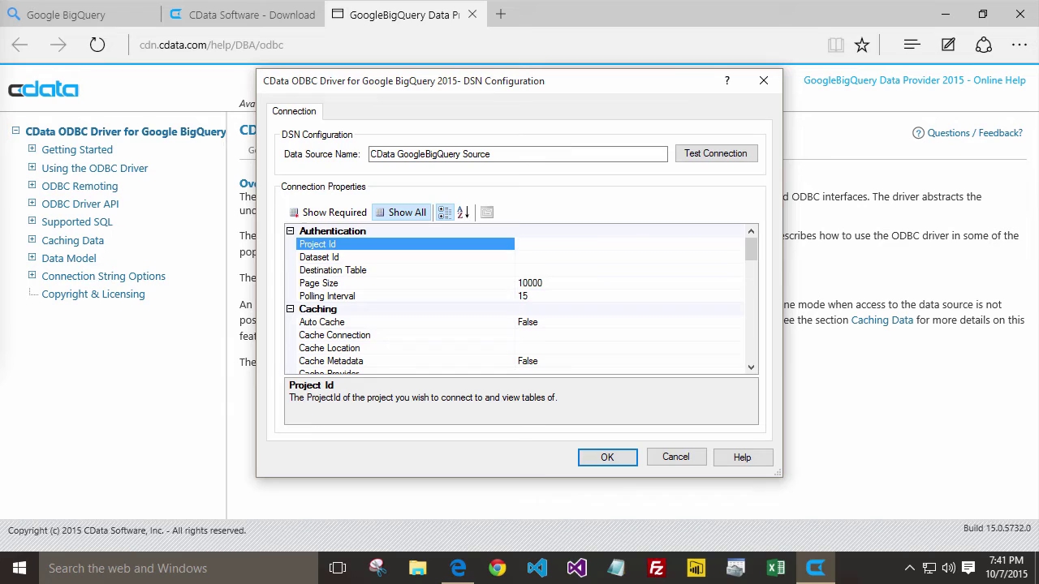
type("vigilant-router-108321")
left_click(533, 256)
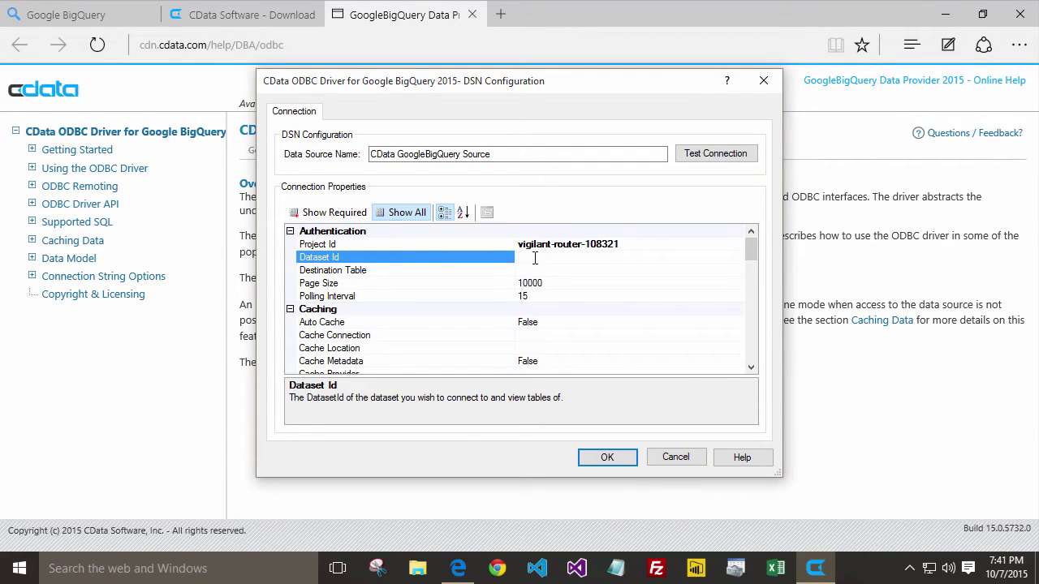
type("ds1")
key("Tab")
key("Tab")
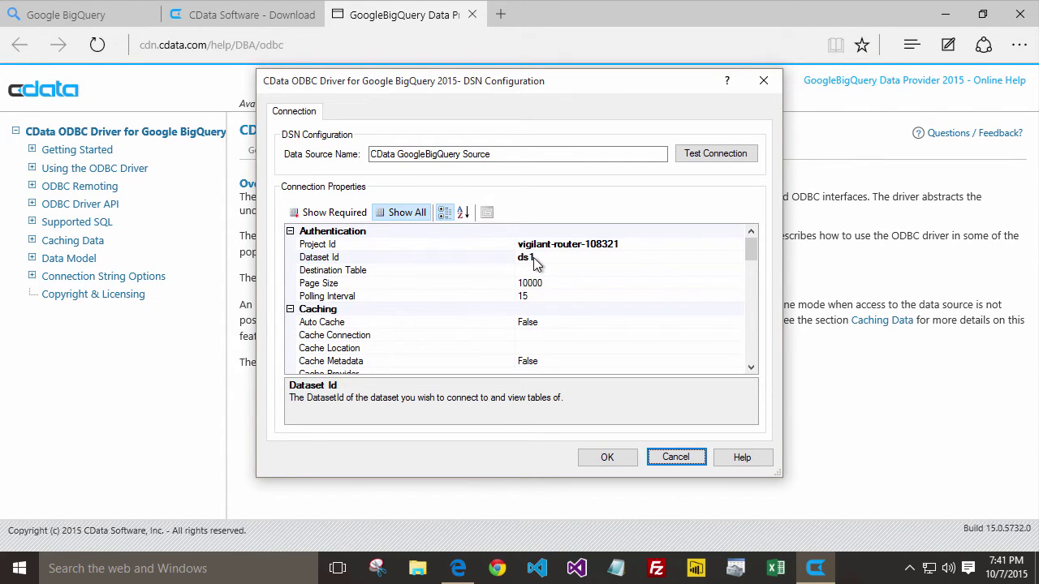
left_click(535, 270)
type("t1")
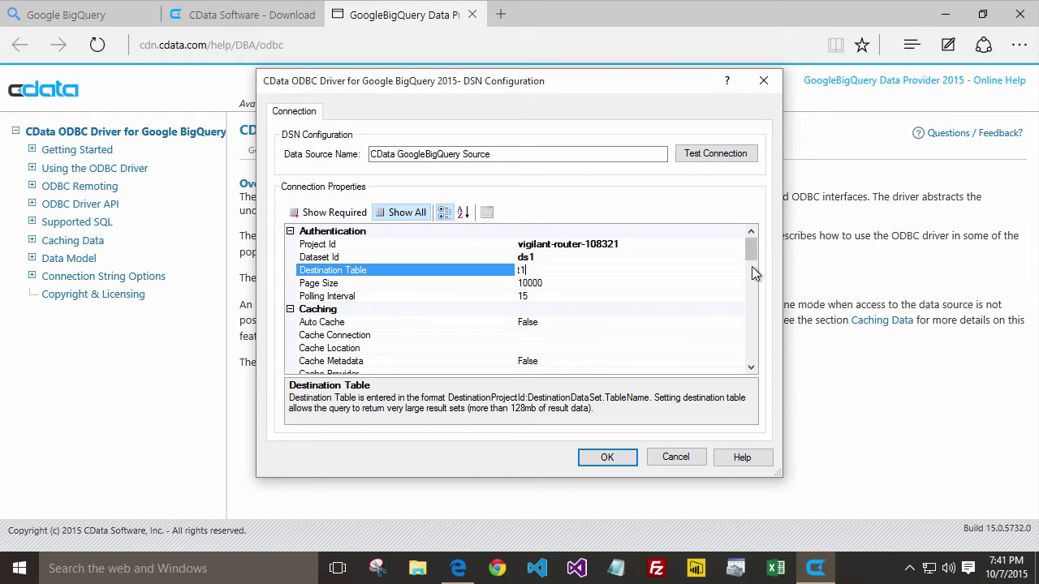
Paste the OAuth client ID and OAuth client secret into the data source's OAuth properties and test the connection
left_click_drag(752, 257, 740, 344)
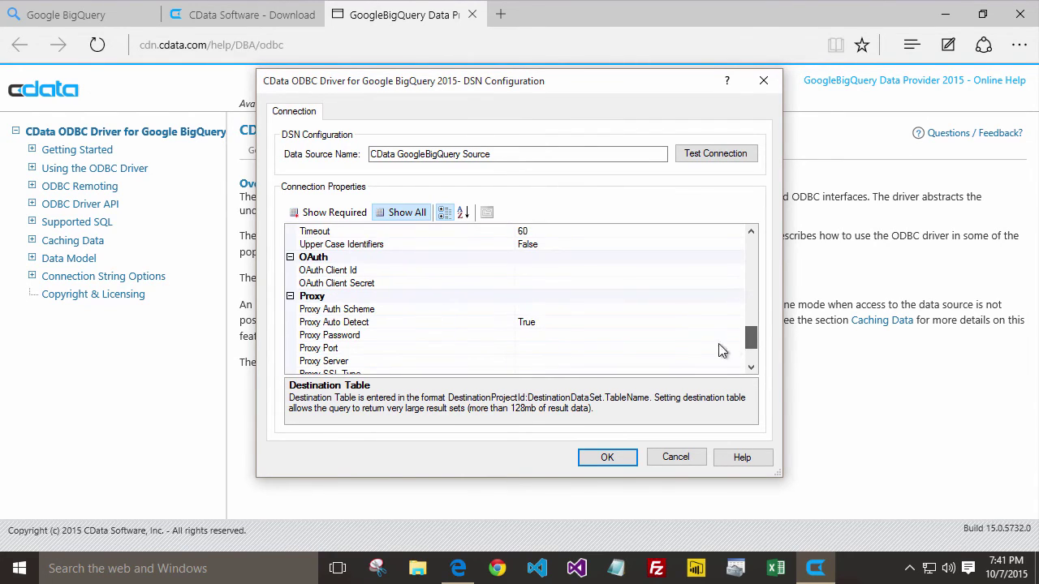
left_click(588, 270)
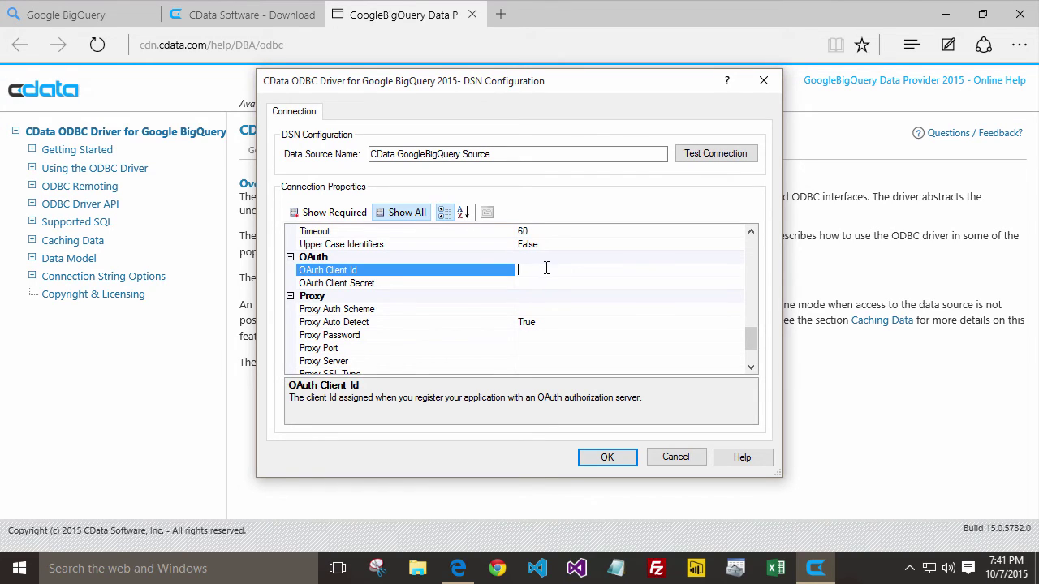
key("ctrl+v")
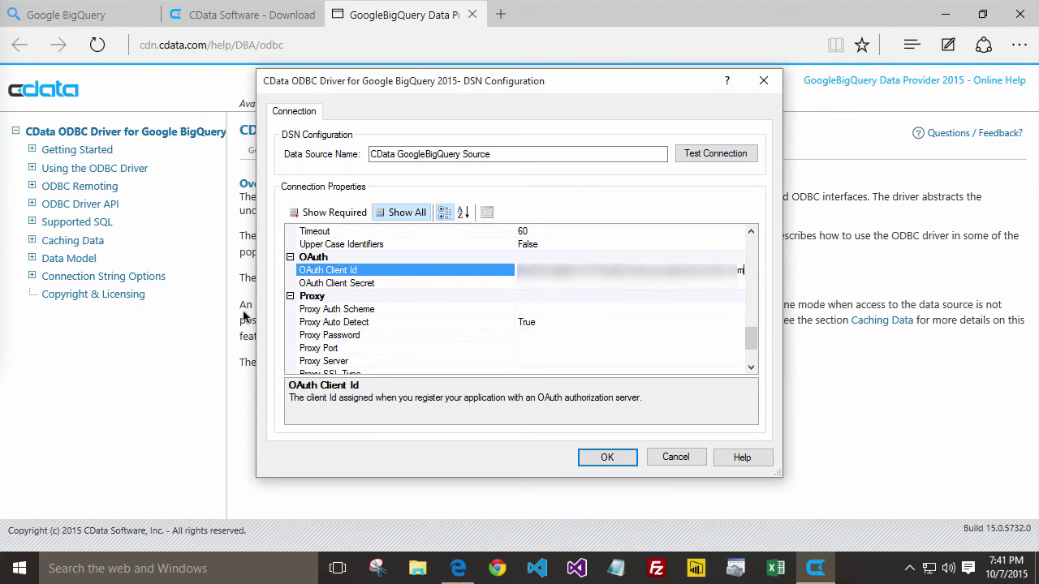
left_click(336, 283)
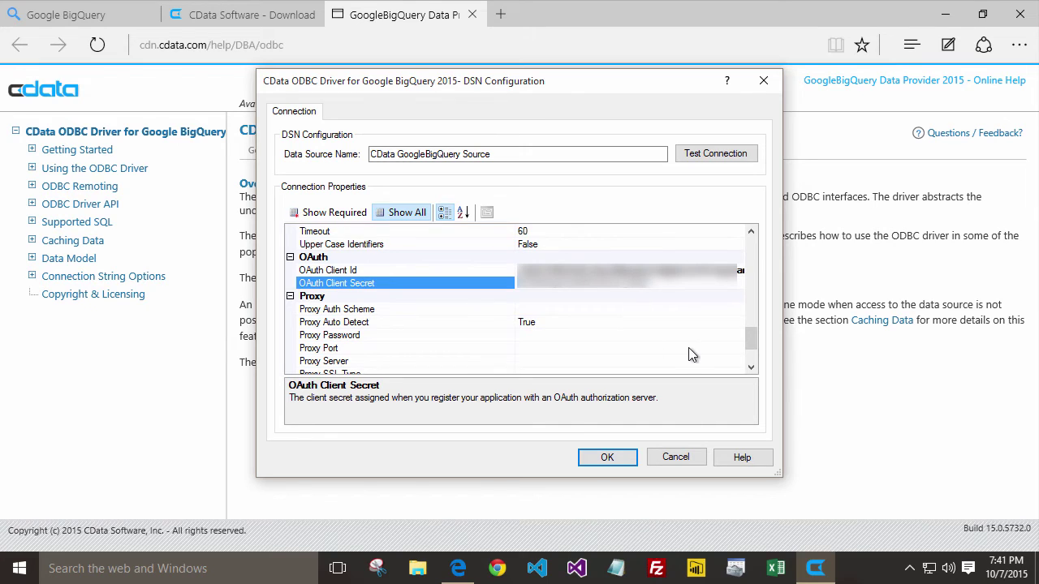
left_click(686, 288)
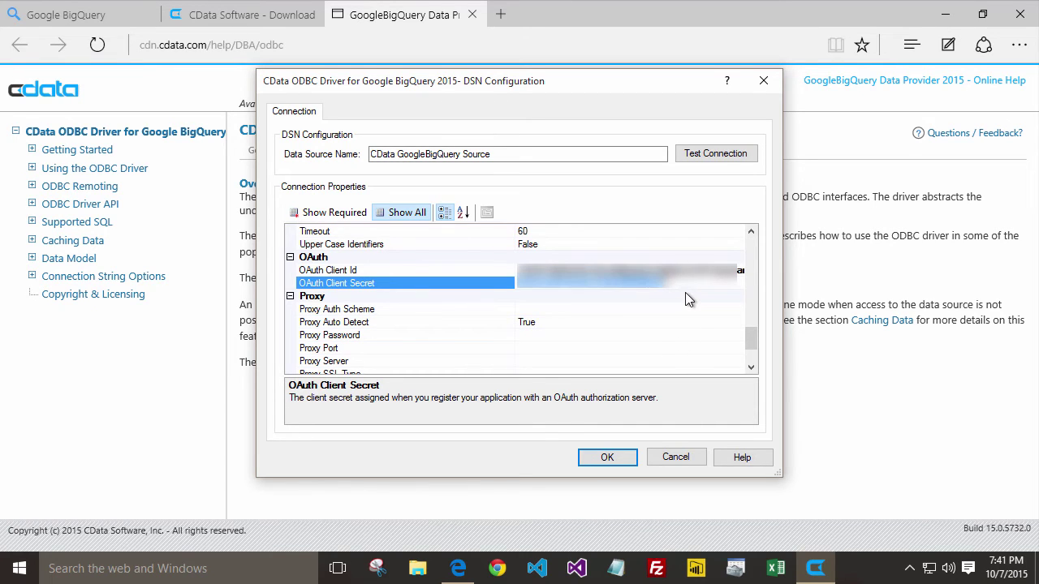
left_click(722, 155)
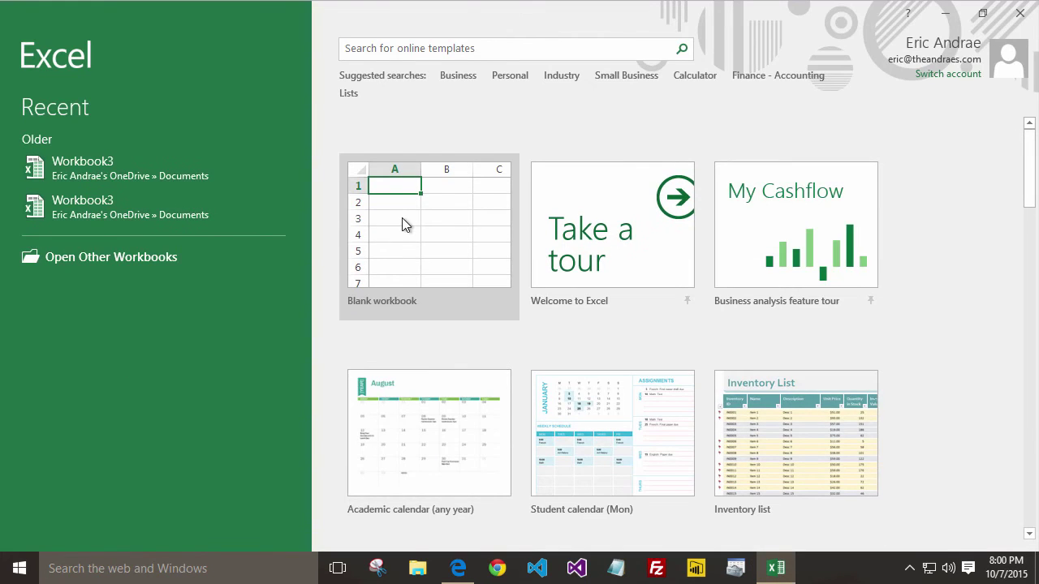
In Excel, create a blank workbook and start the Data Connection Wizard to import external data
left_click(402, 217)
left_click(401, 218)
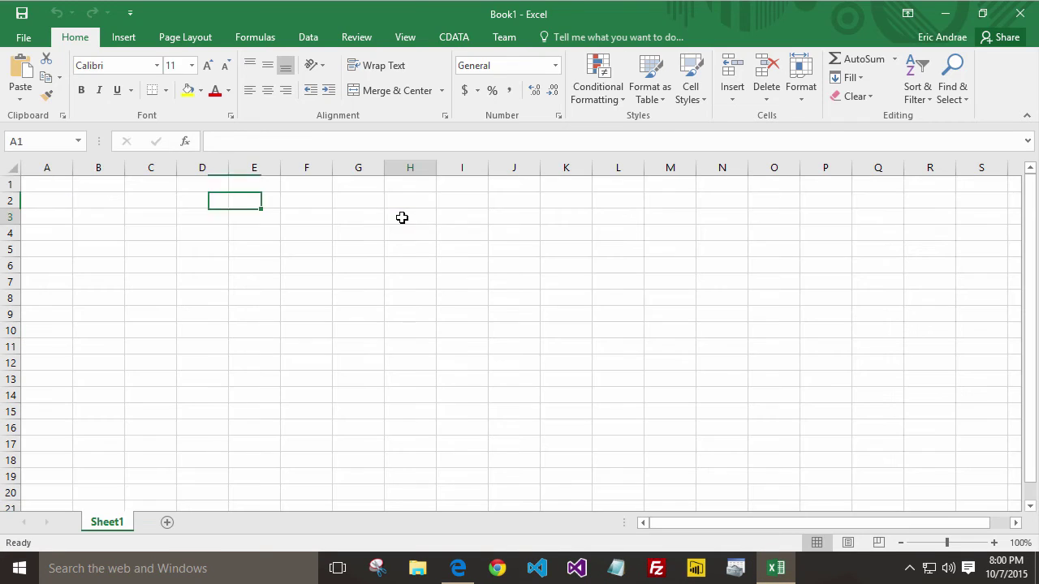
left_click(310, 38)
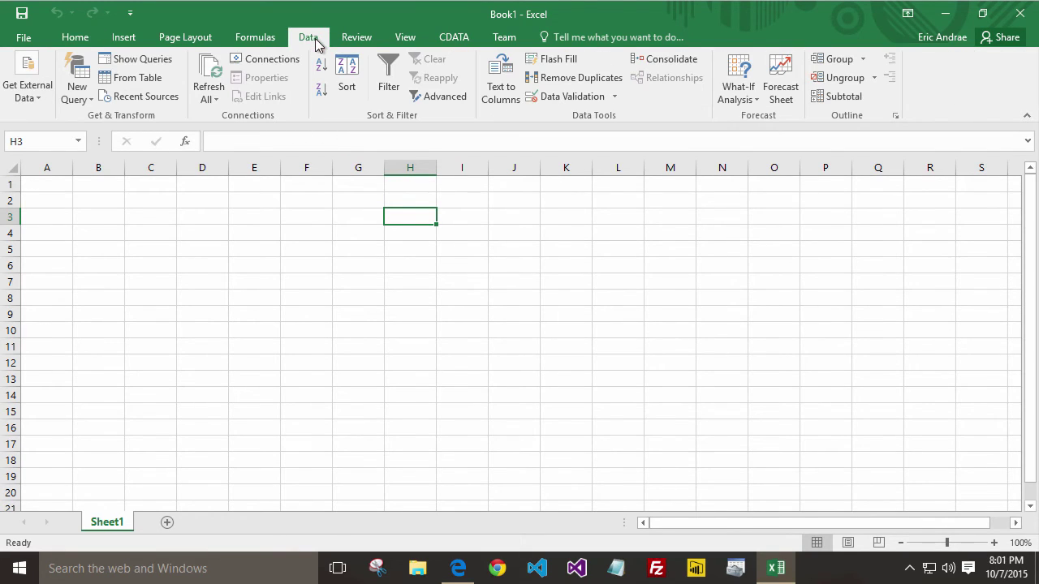
left_click(37, 72)
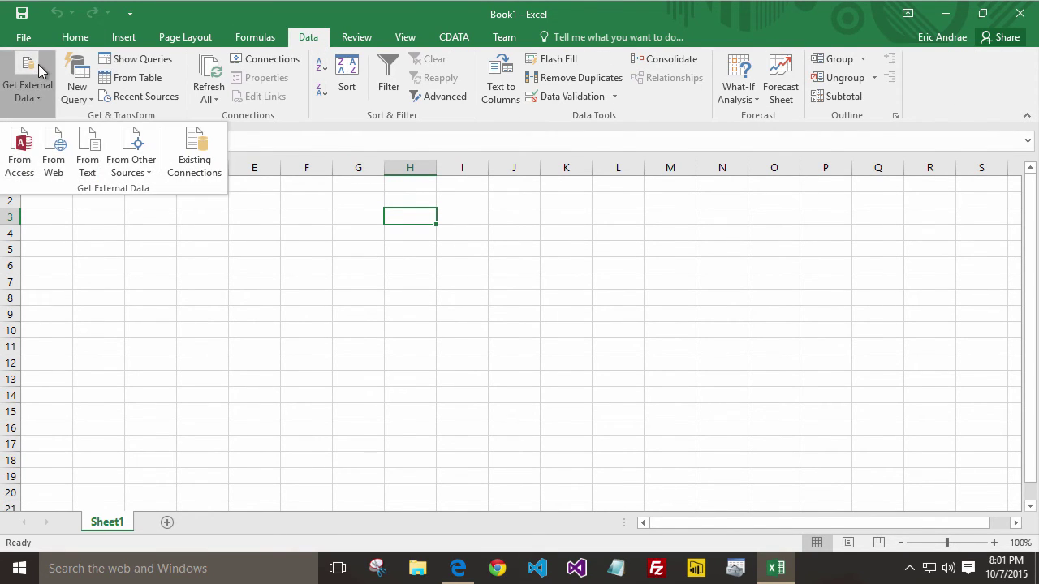
left_click(138, 166)
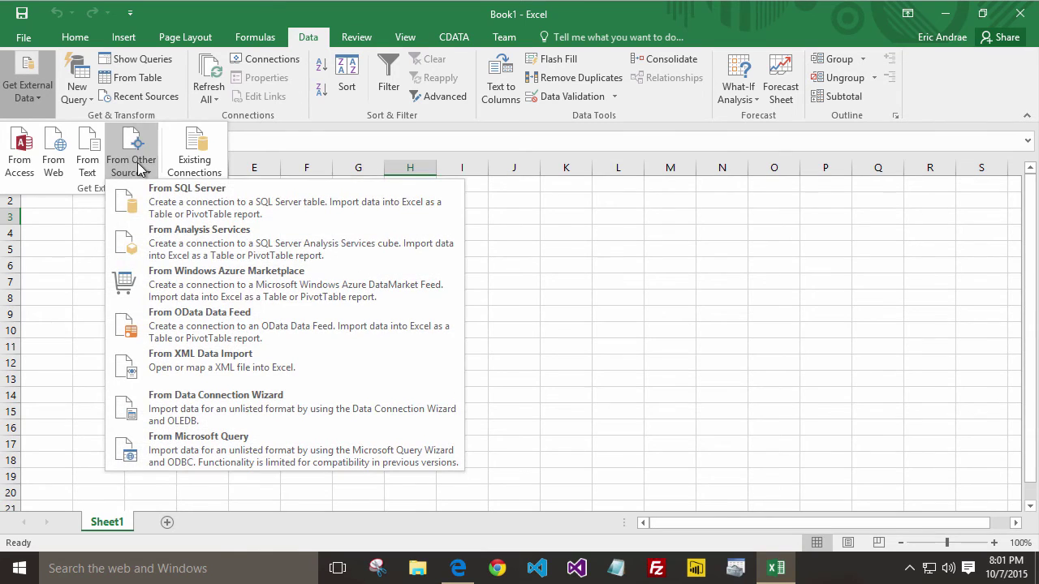
left_click(188, 397)
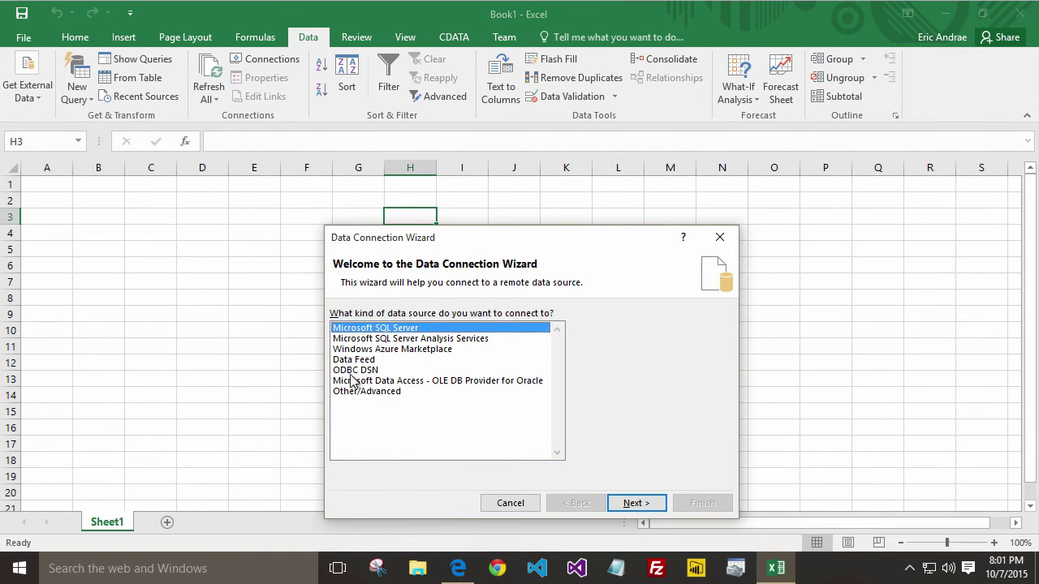
Choose ODBC DSN as the kind of data source and connect to CData GoogleBigQuery Source
left_click(357, 372)
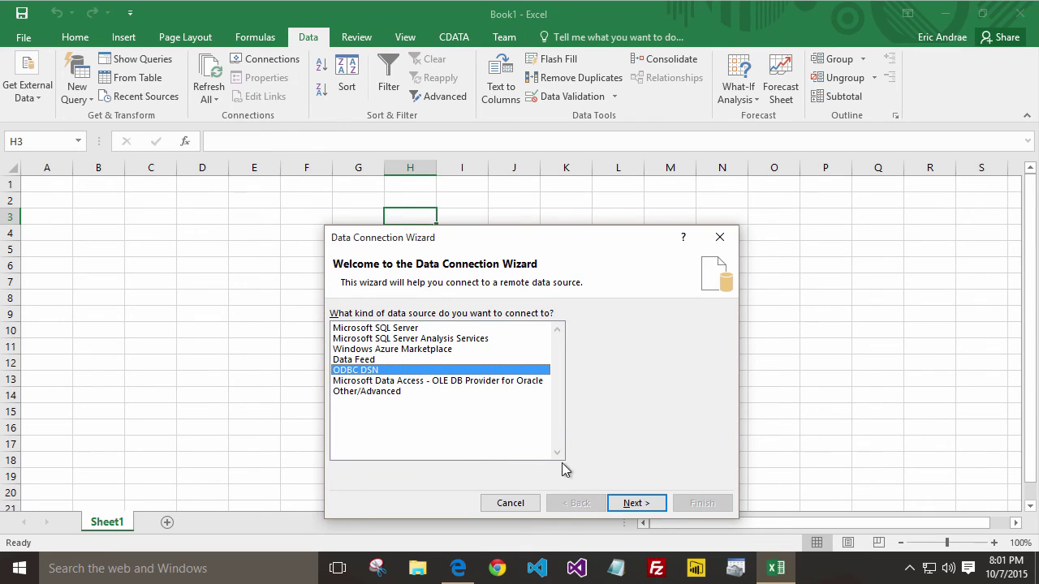
left_click(635, 504)
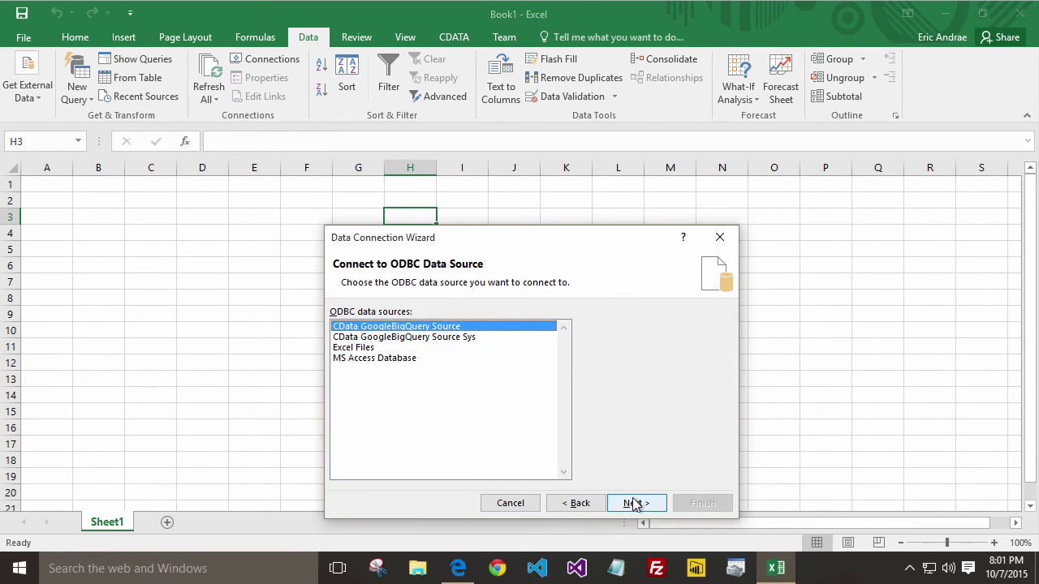
left_click(635, 504)
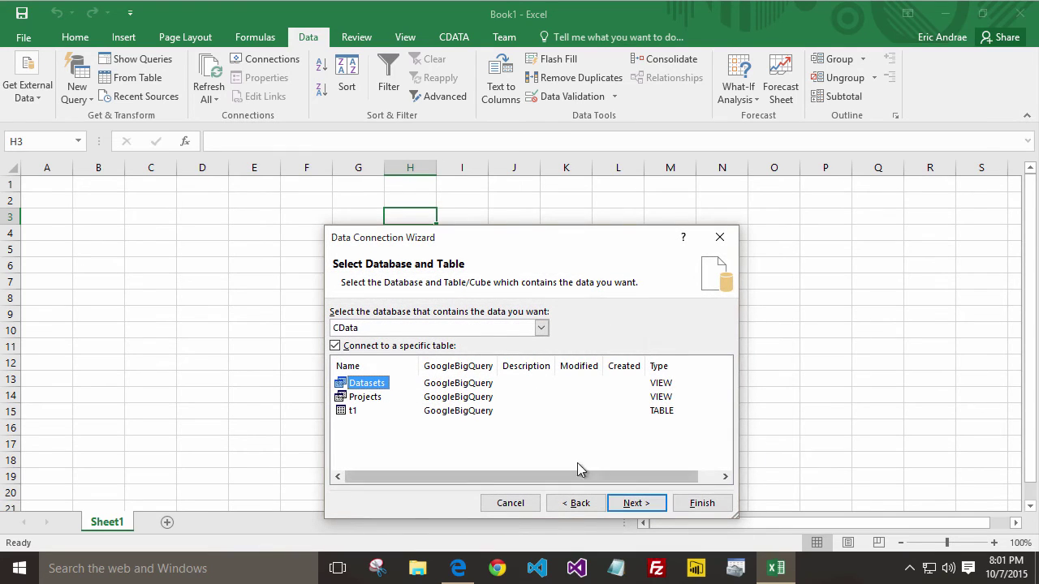
Select table t1 from the CData database and import it as a table at cell A1 of the existing worksheet
left_click(354, 411)
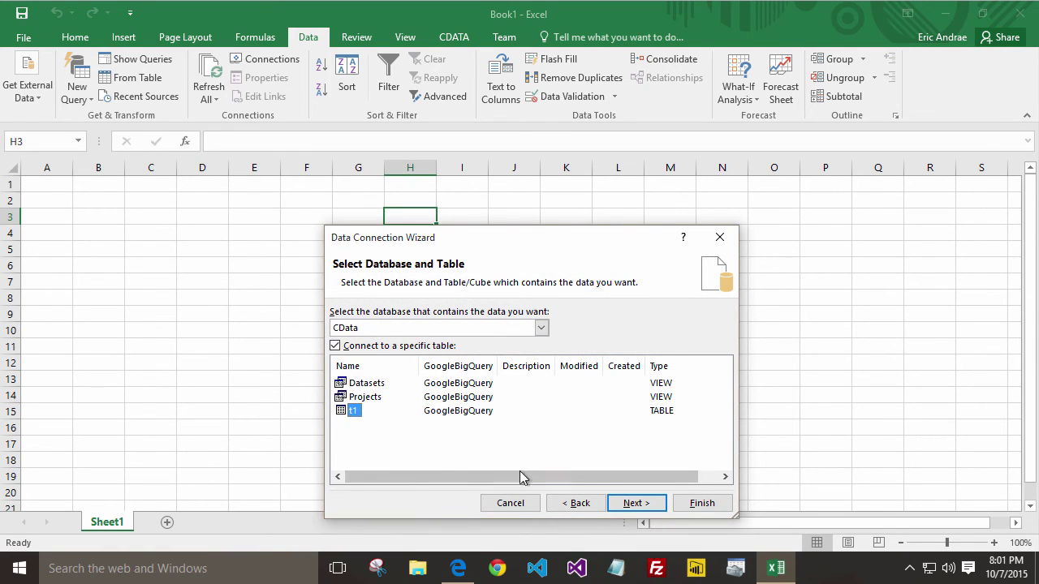
left_click(635, 503)
left_click(689, 496)
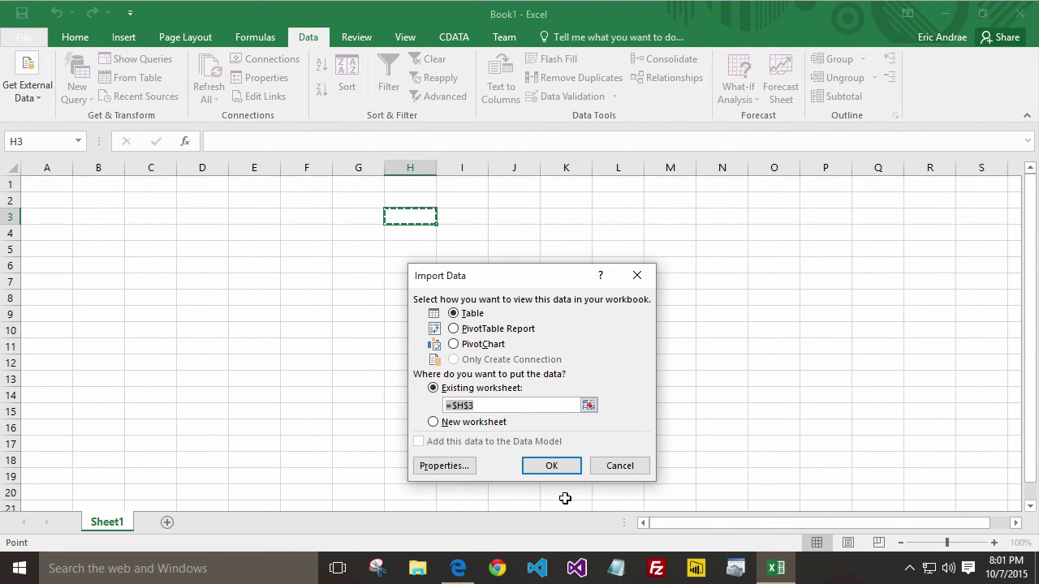
left_click(46, 186)
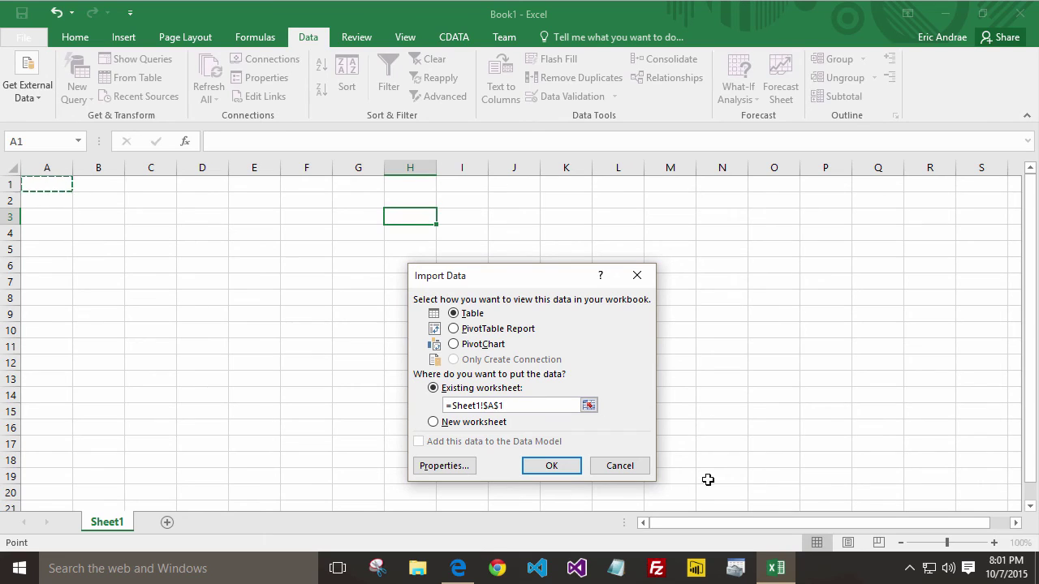
left_click(552, 468)
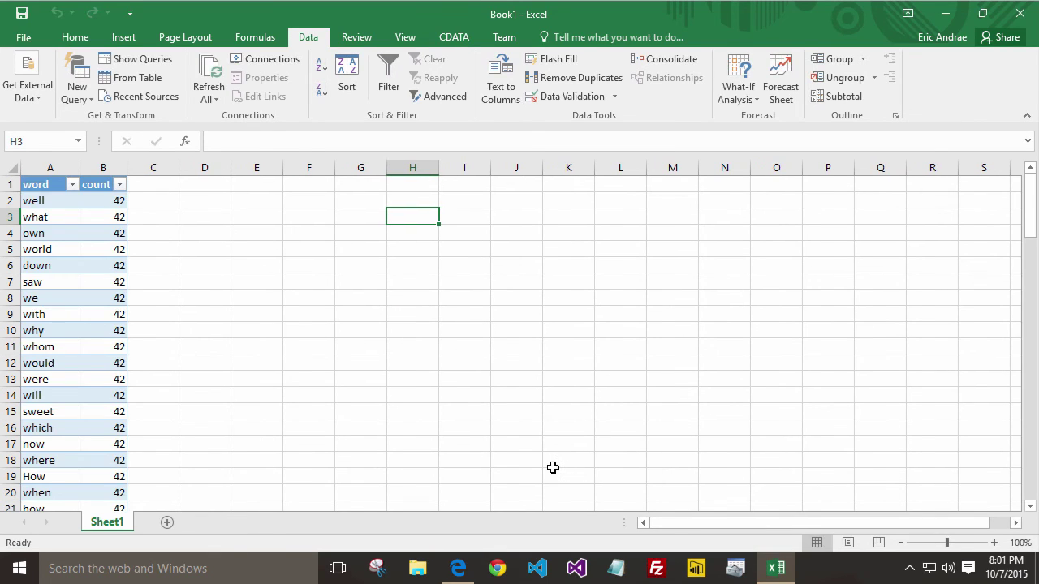
Sort the imported table by word in ascending order and insert the recommended Clustered Column chart from cells A1:B16
left_click(73, 186)
left_click(70, 198)
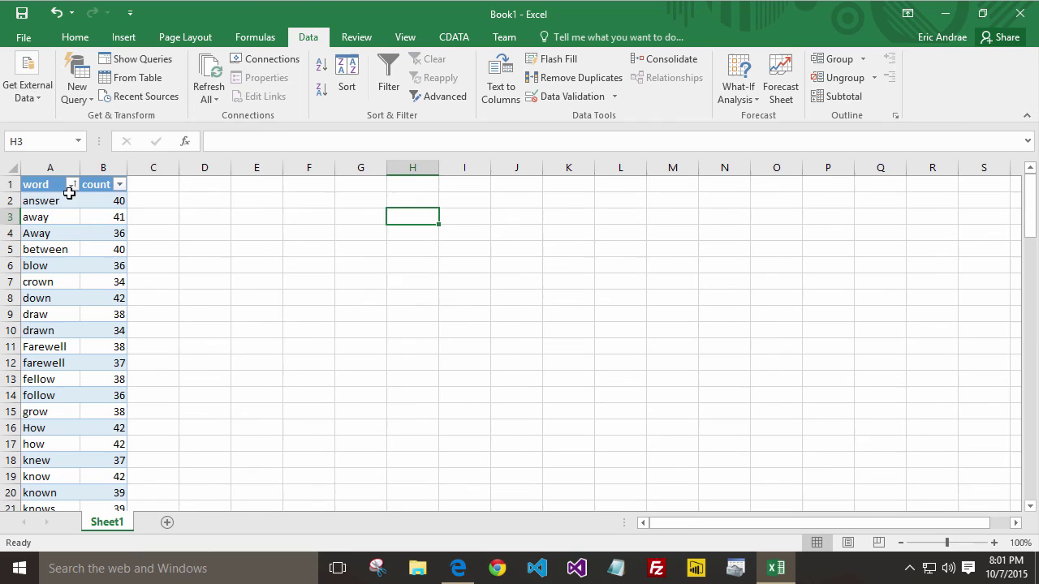
left_click_drag(44, 185, 95, 420)
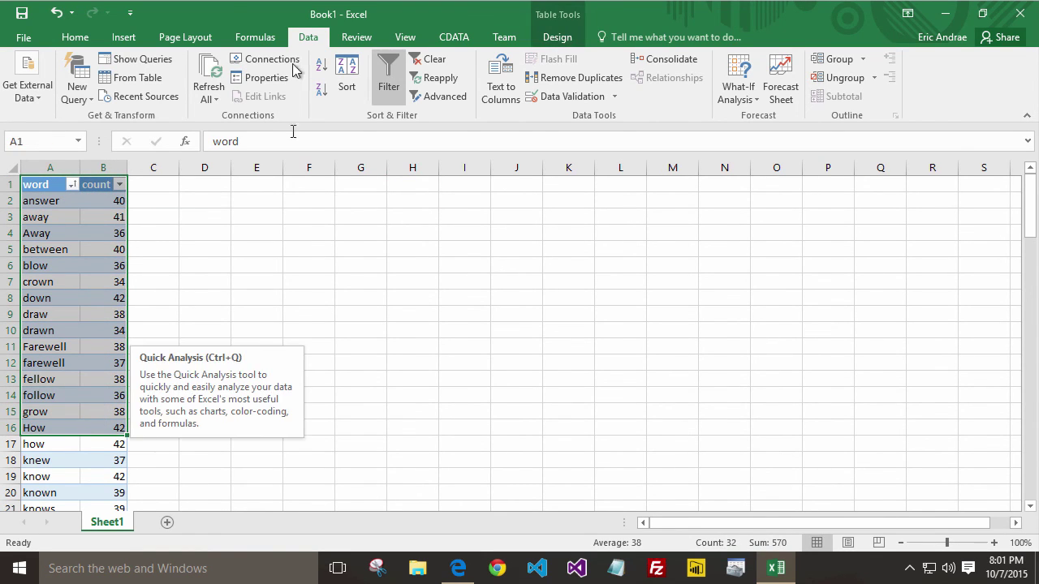
left_click(134, 38)
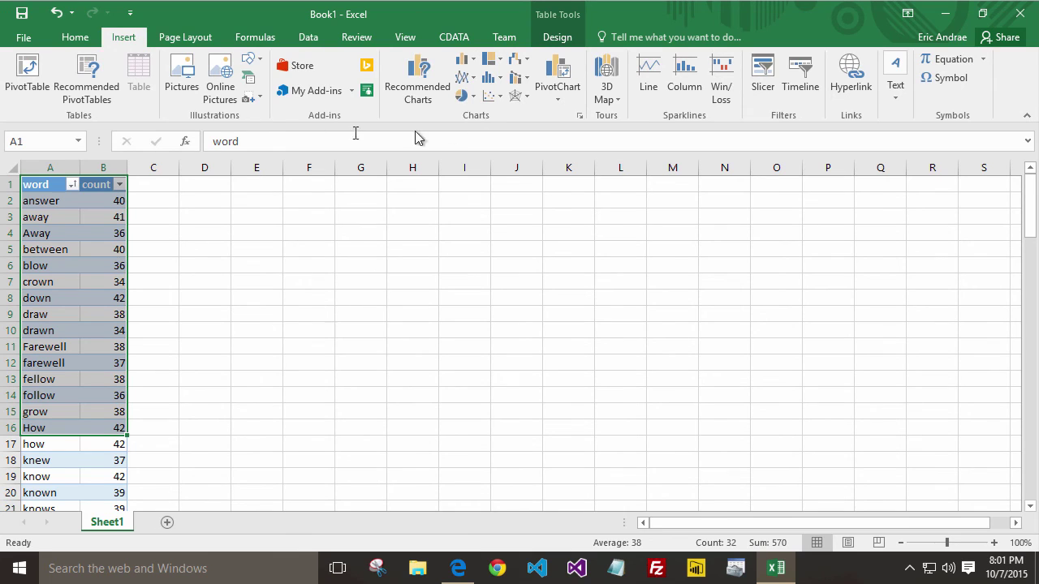
left_click(417, 88)
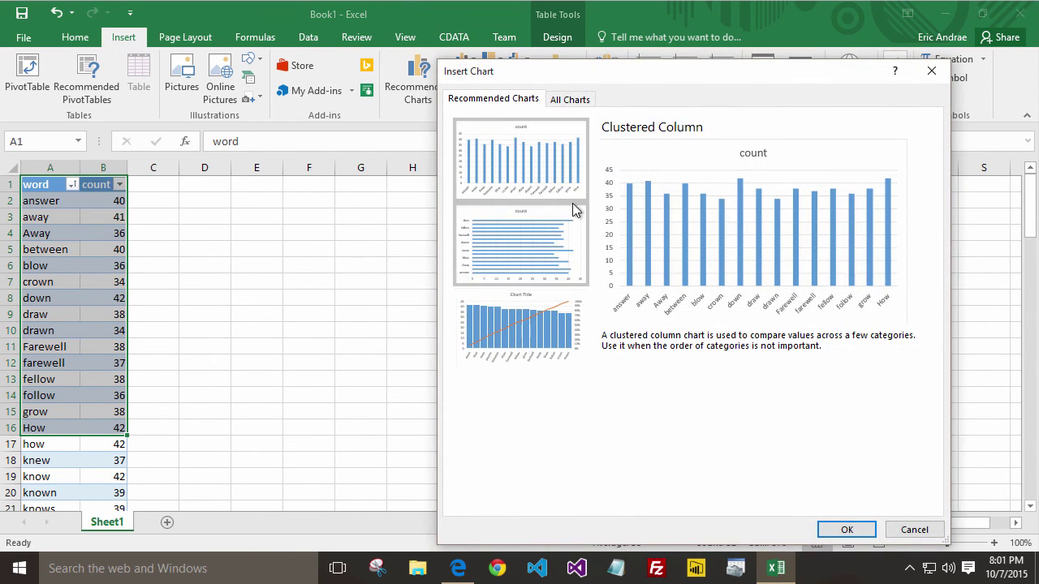
left_click(847, 529)
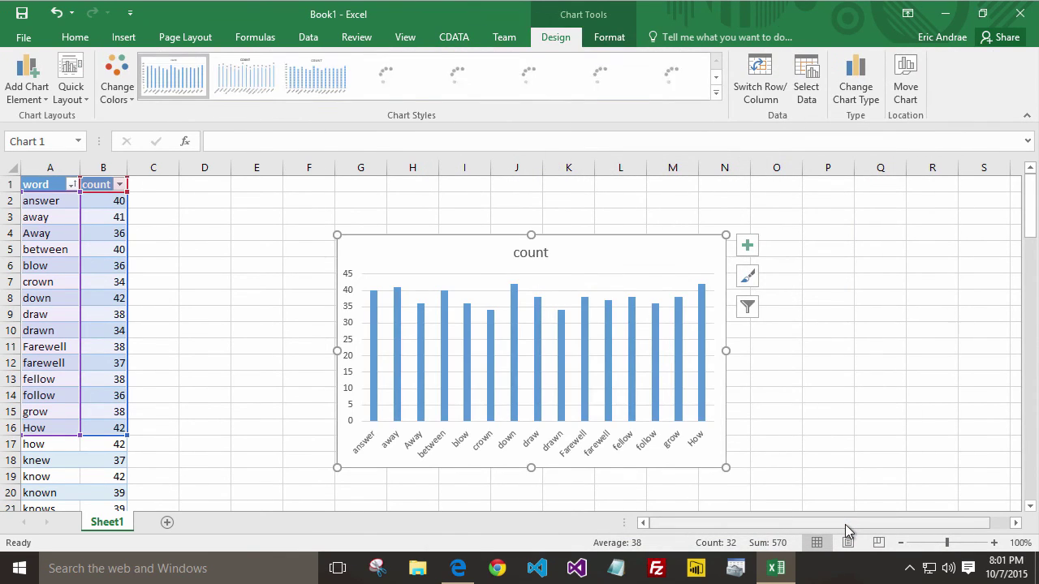